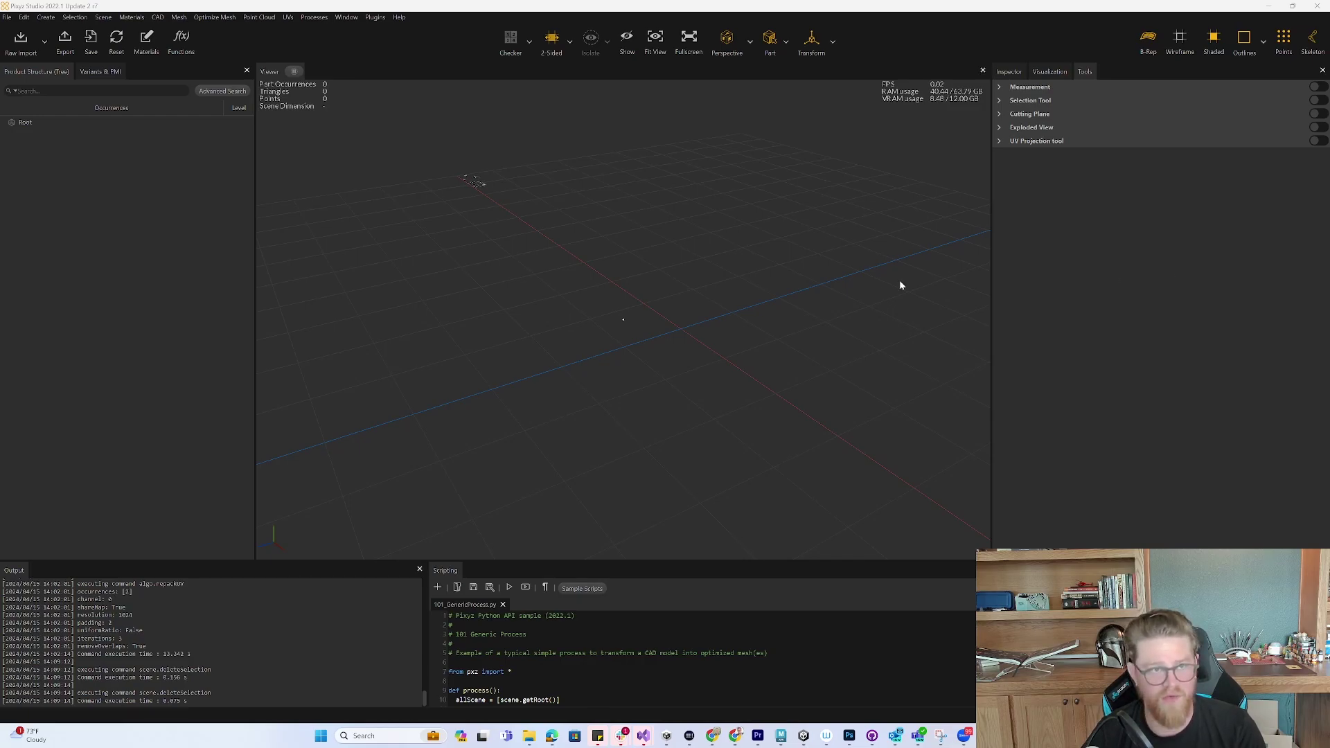
- Import the CAD file Radial Engine.stp from the Test_Data_Generic folder
left_click(21, 40)
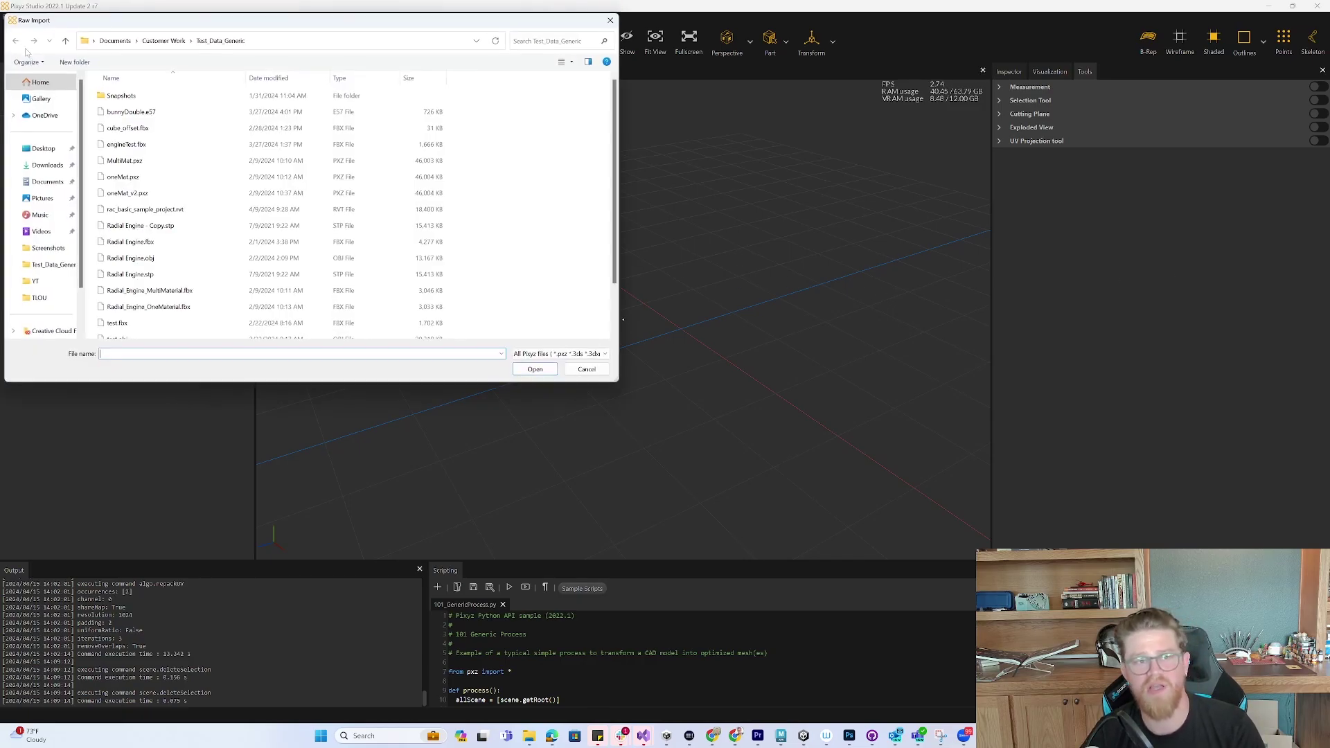
left_click(181, 275)
left_click(543, 370)
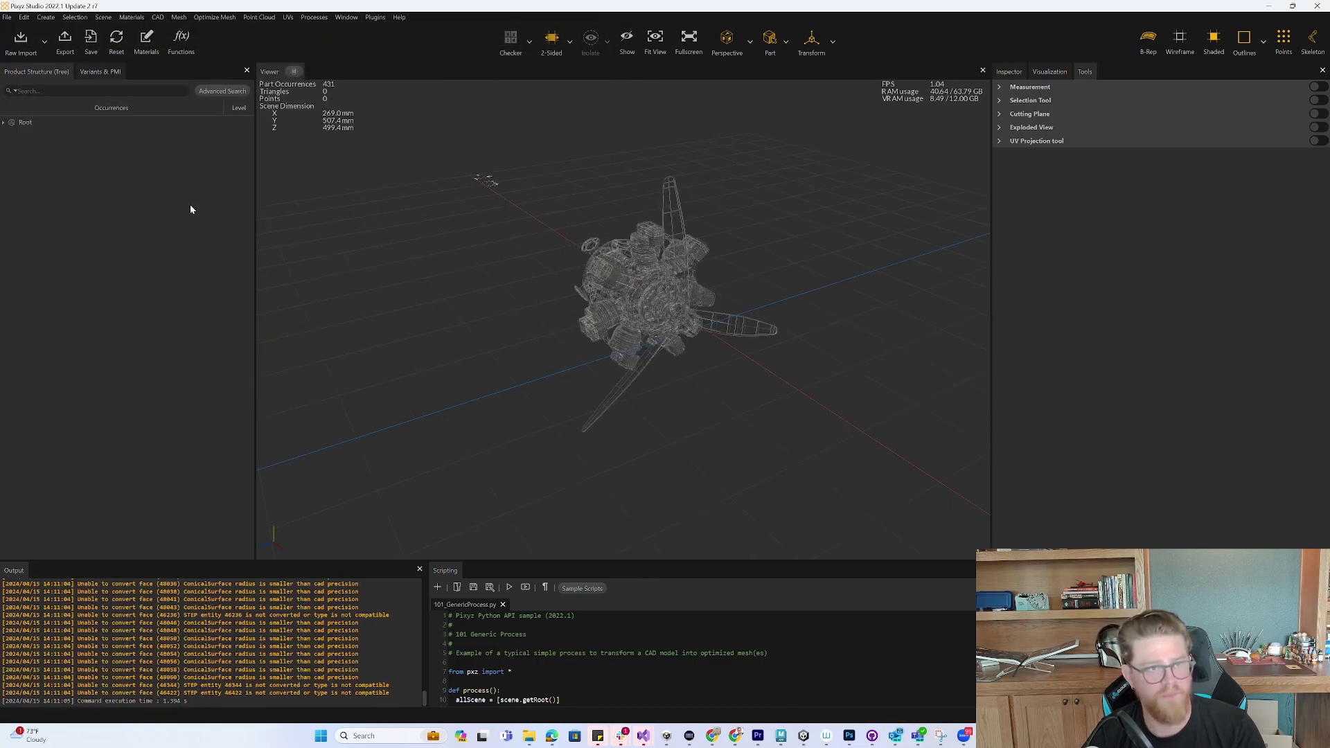
- Select the Radial Engine.stp occurrence under Root and open the Tessellate settings for it with the advanced options expanded
left_click(37, 122)
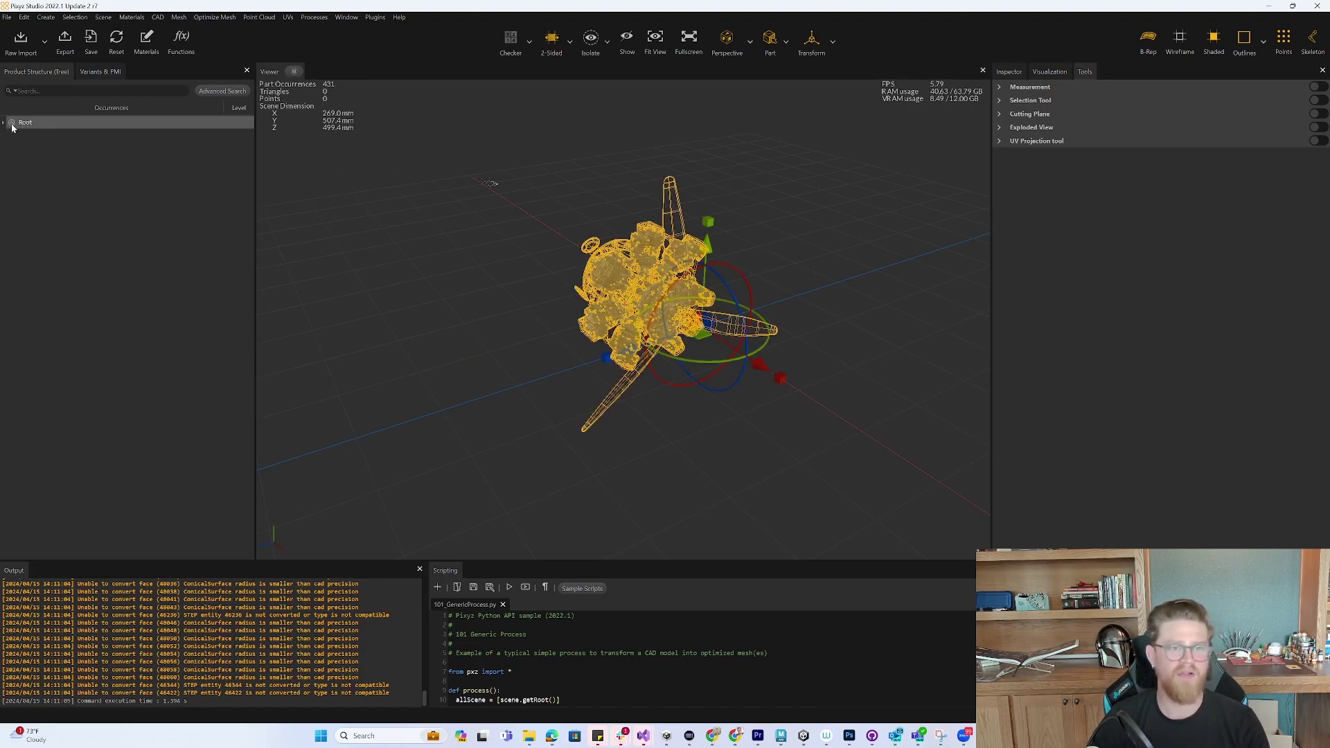
left_click(3, 121)
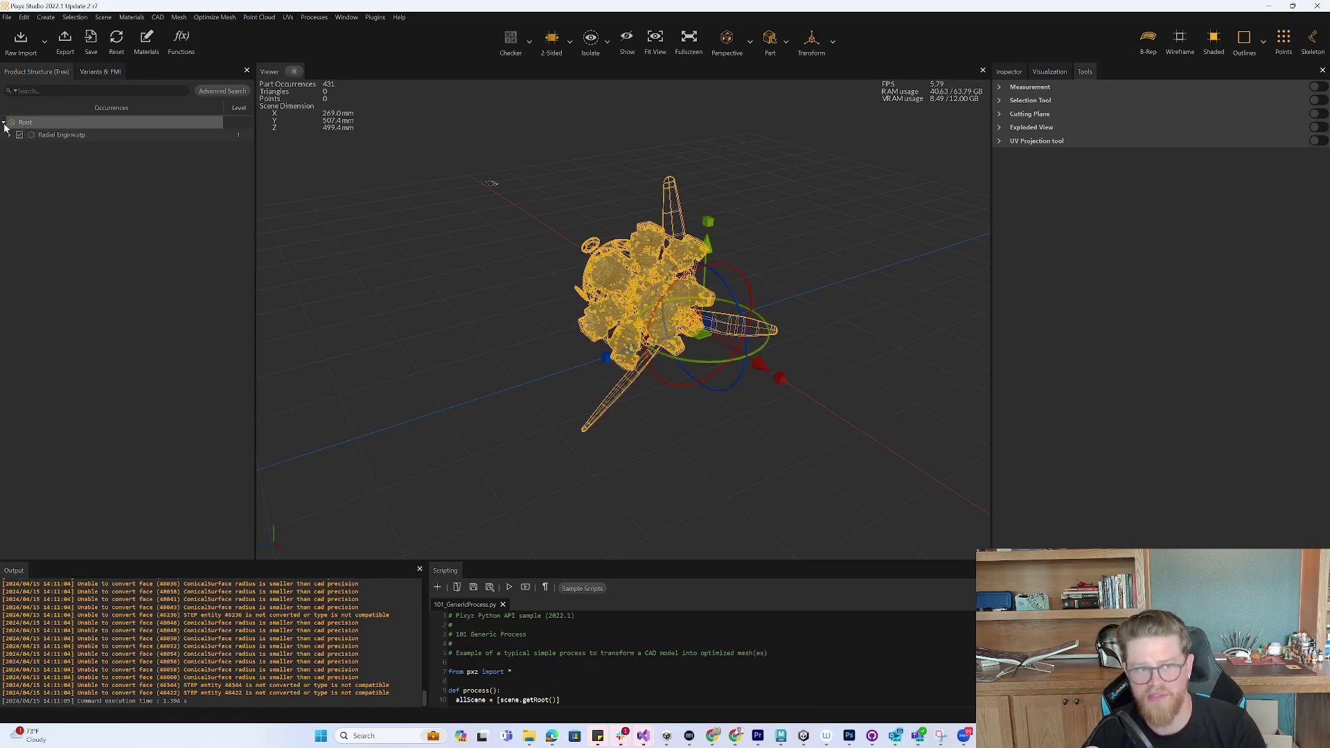
left_click(112, 136)
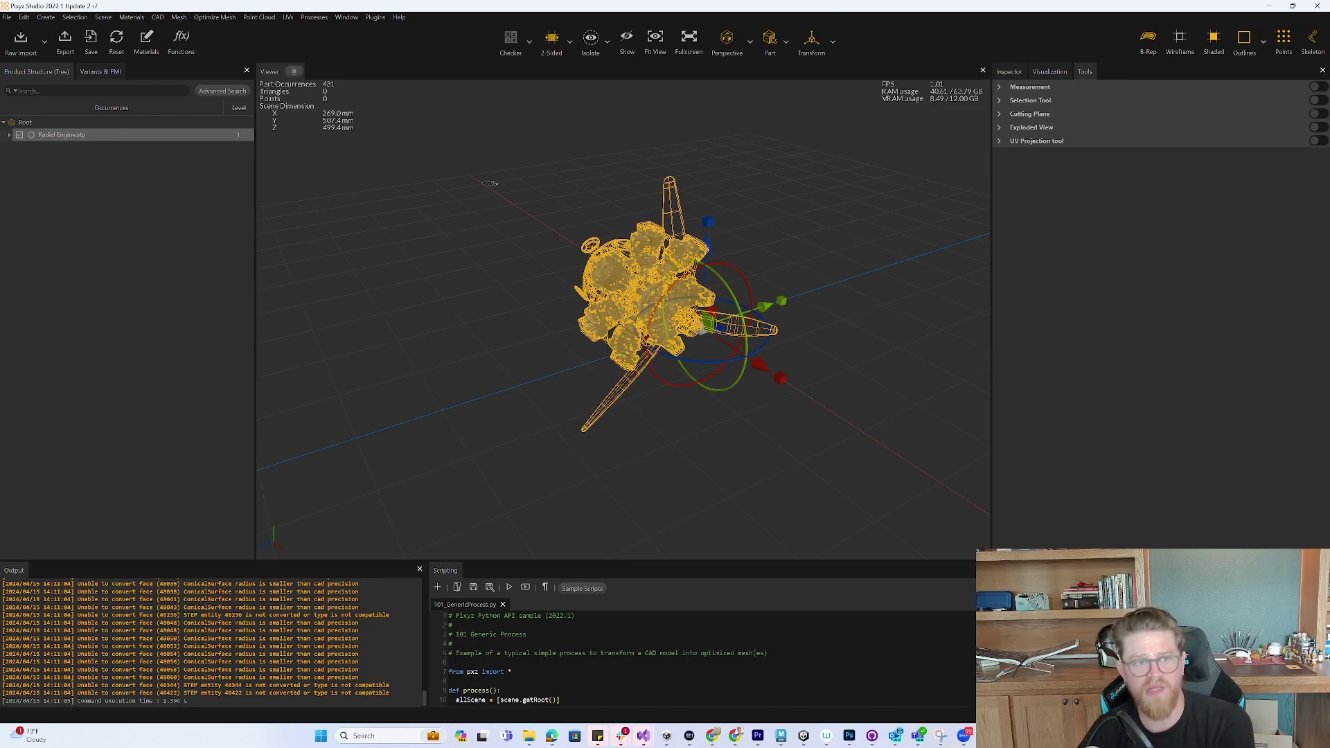
left_click(158, 16)
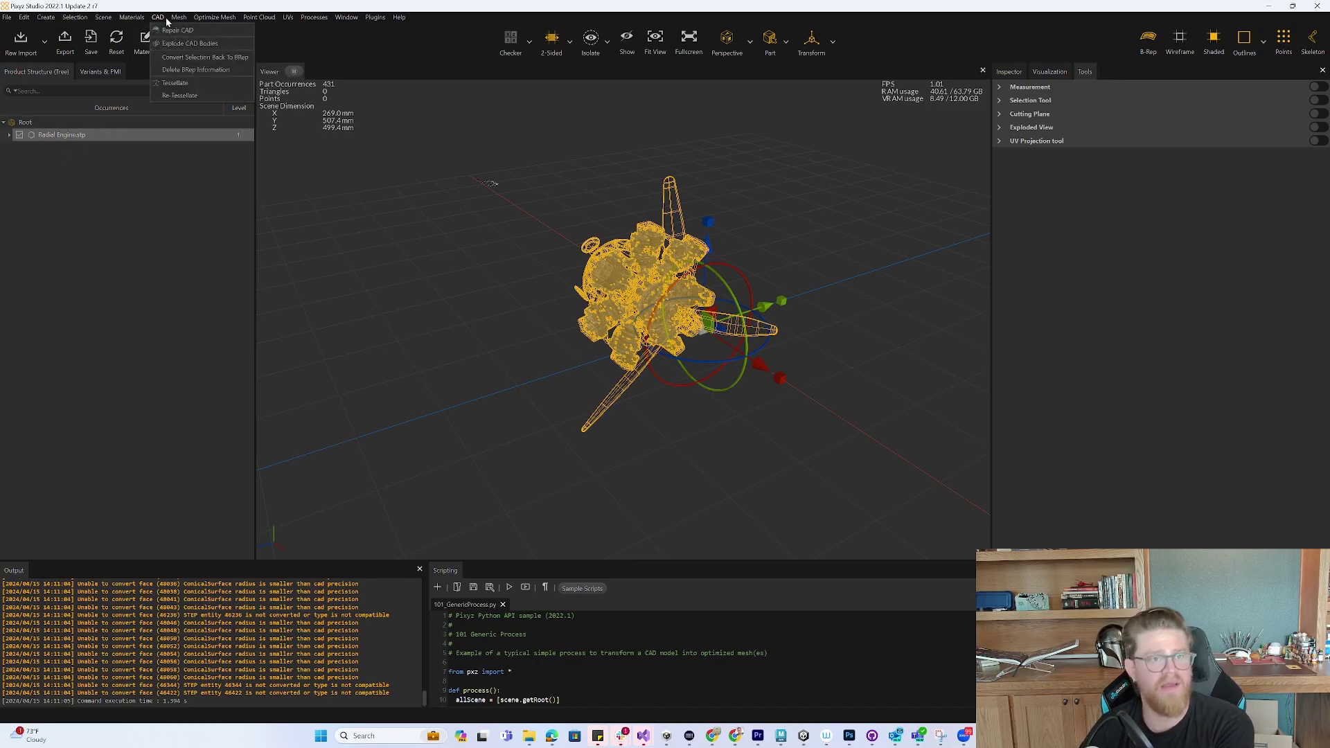
left_click(173, 83)
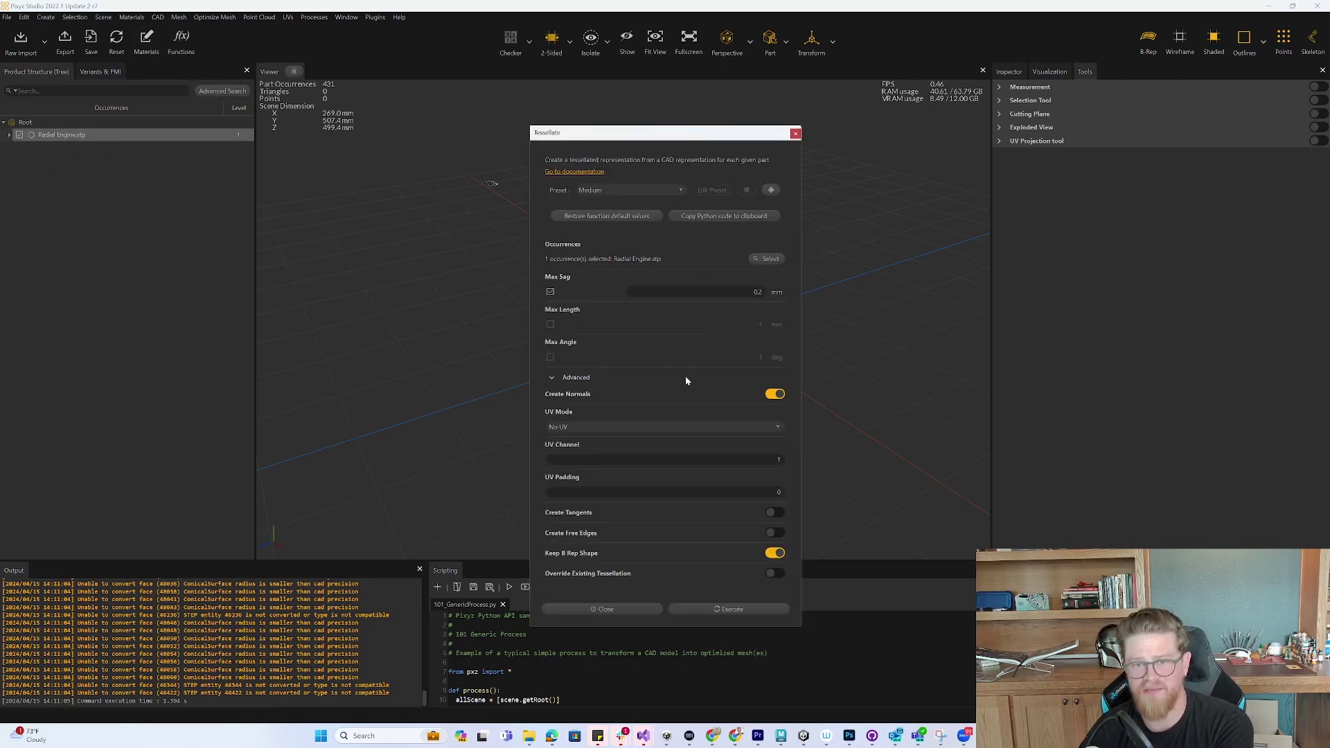
left_click(584, 377)
left_click(575, 377)
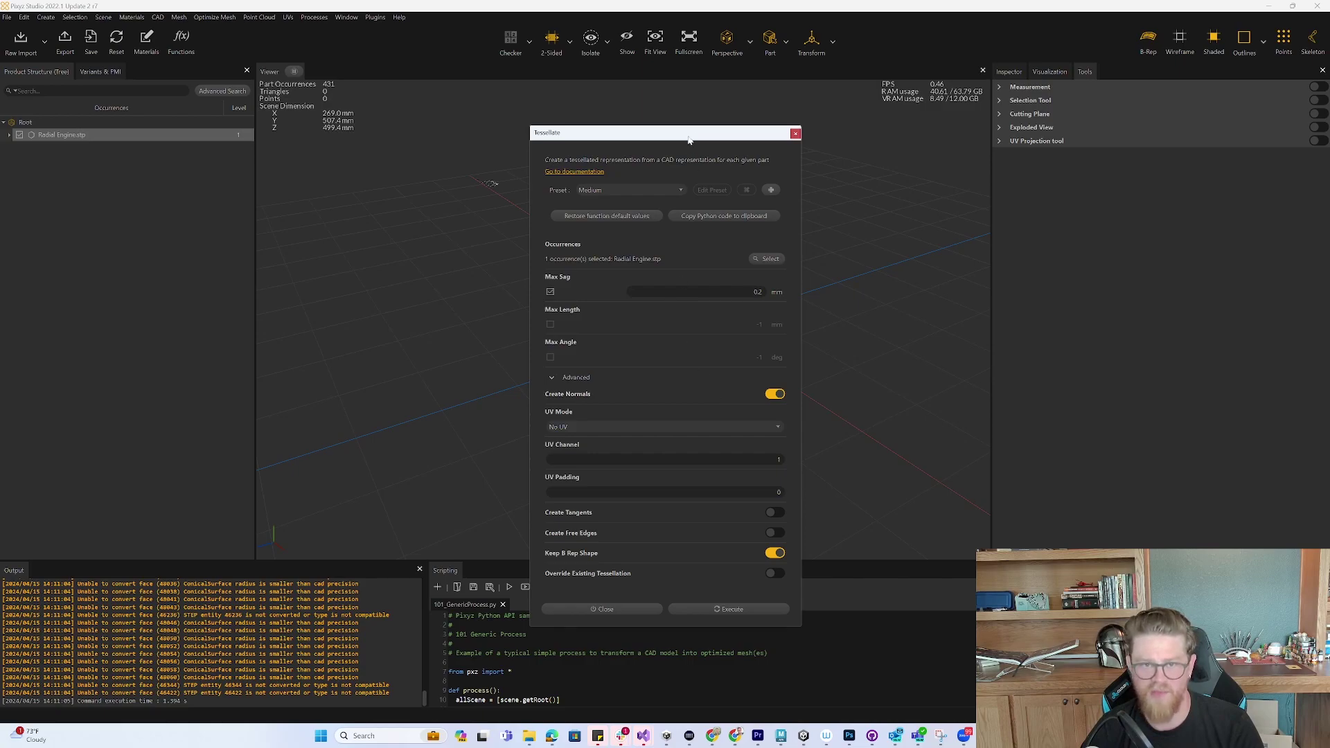
left_click_drag(689, 141, 663, 61)
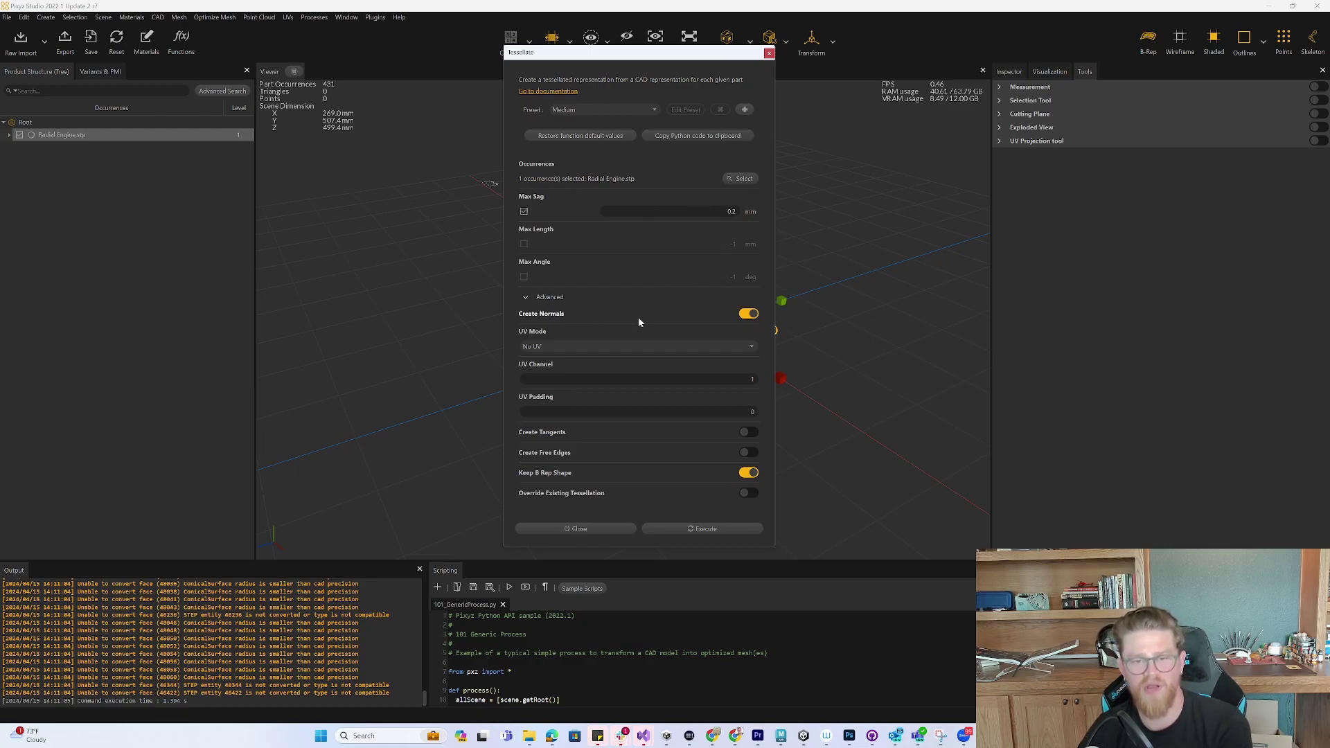
- Try Conformal Scaled UV as the tessellation's UV mode, and set it back to No UV
left_click(623, 348)
left_click(574, 374)
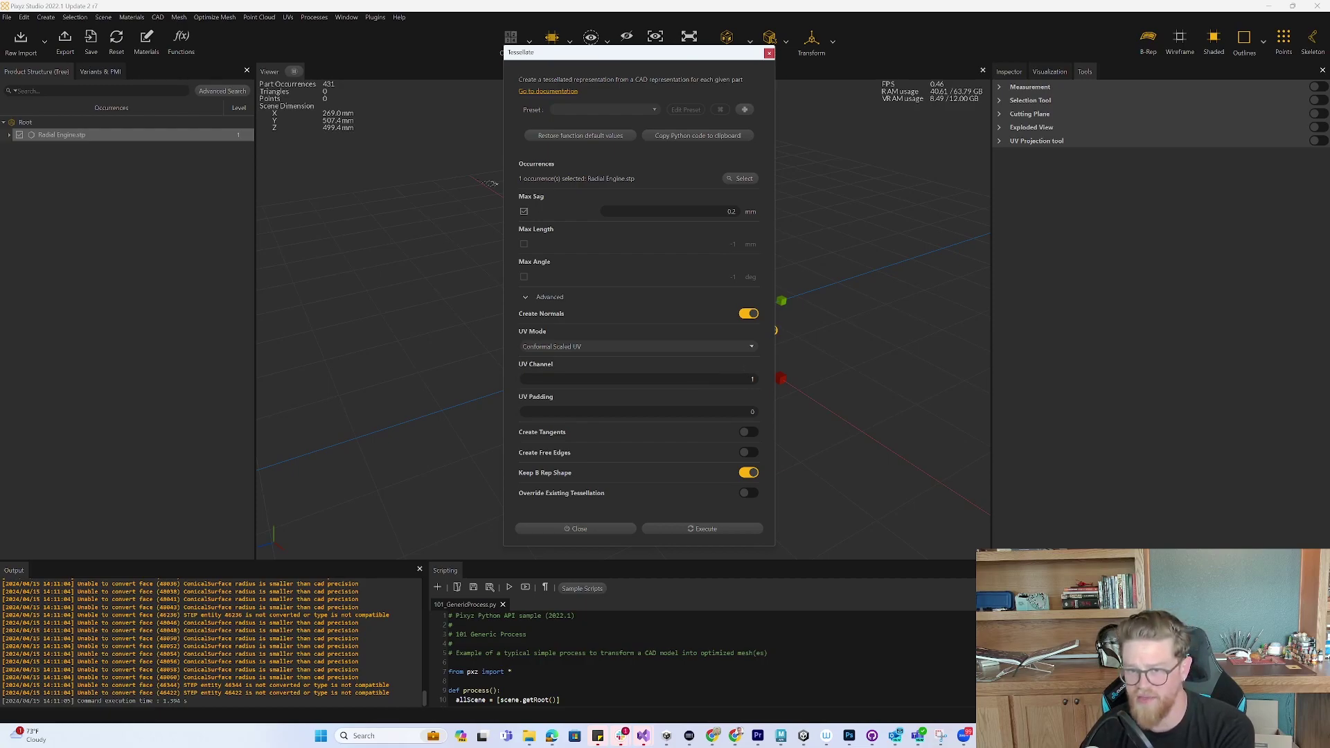
left_click(752, 412)
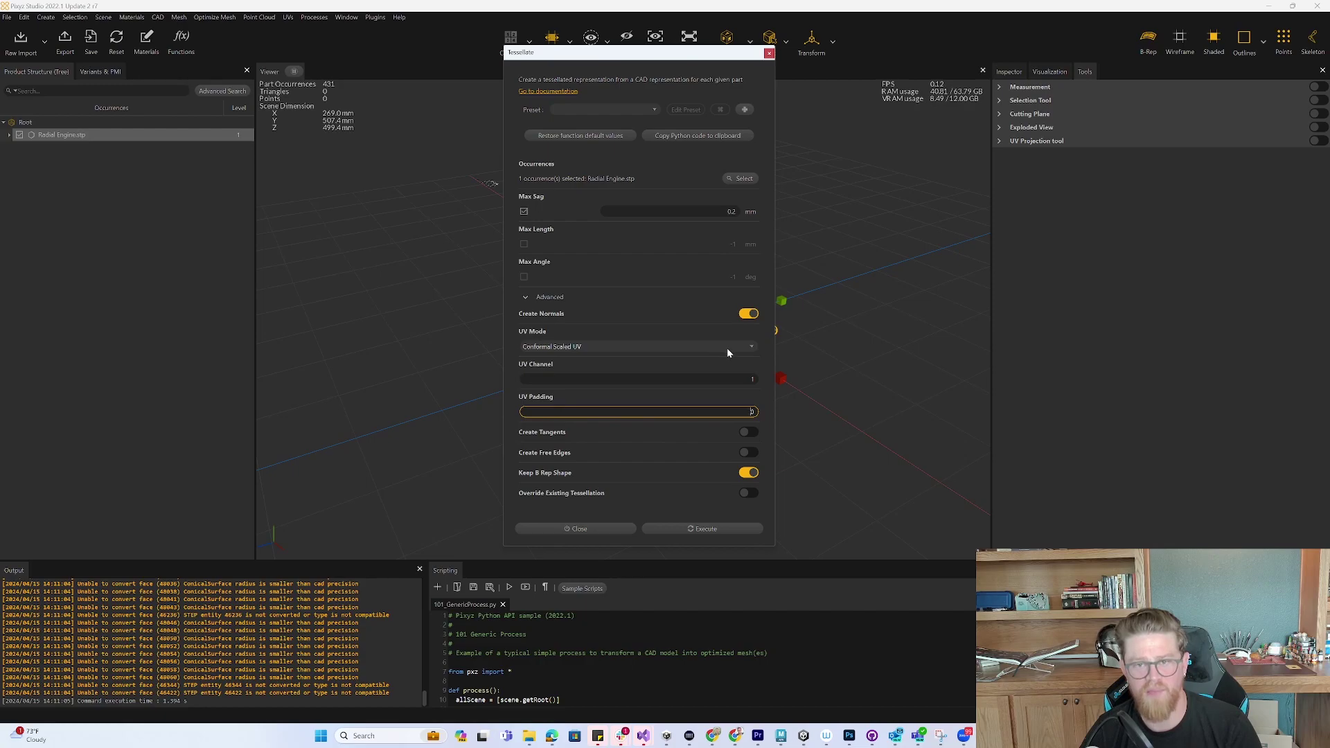
left_click(745, 347)
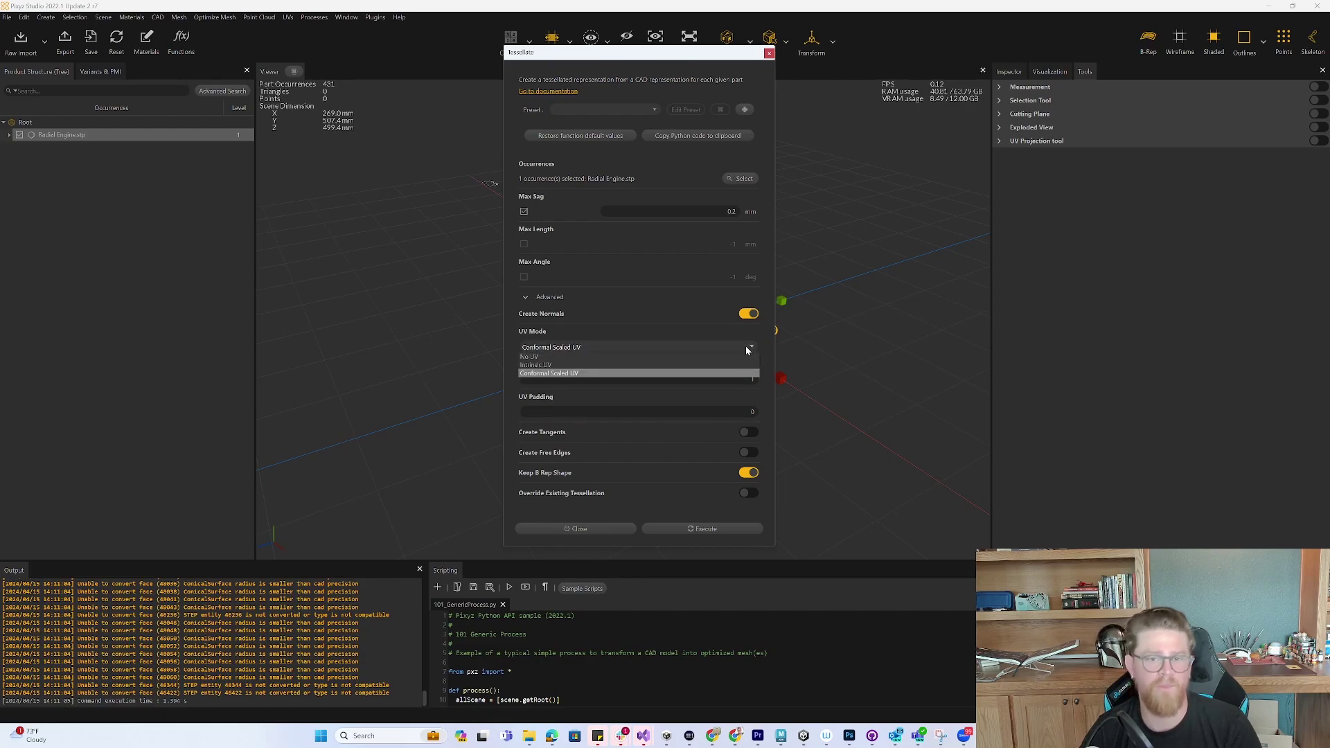
left_click(591, 356)
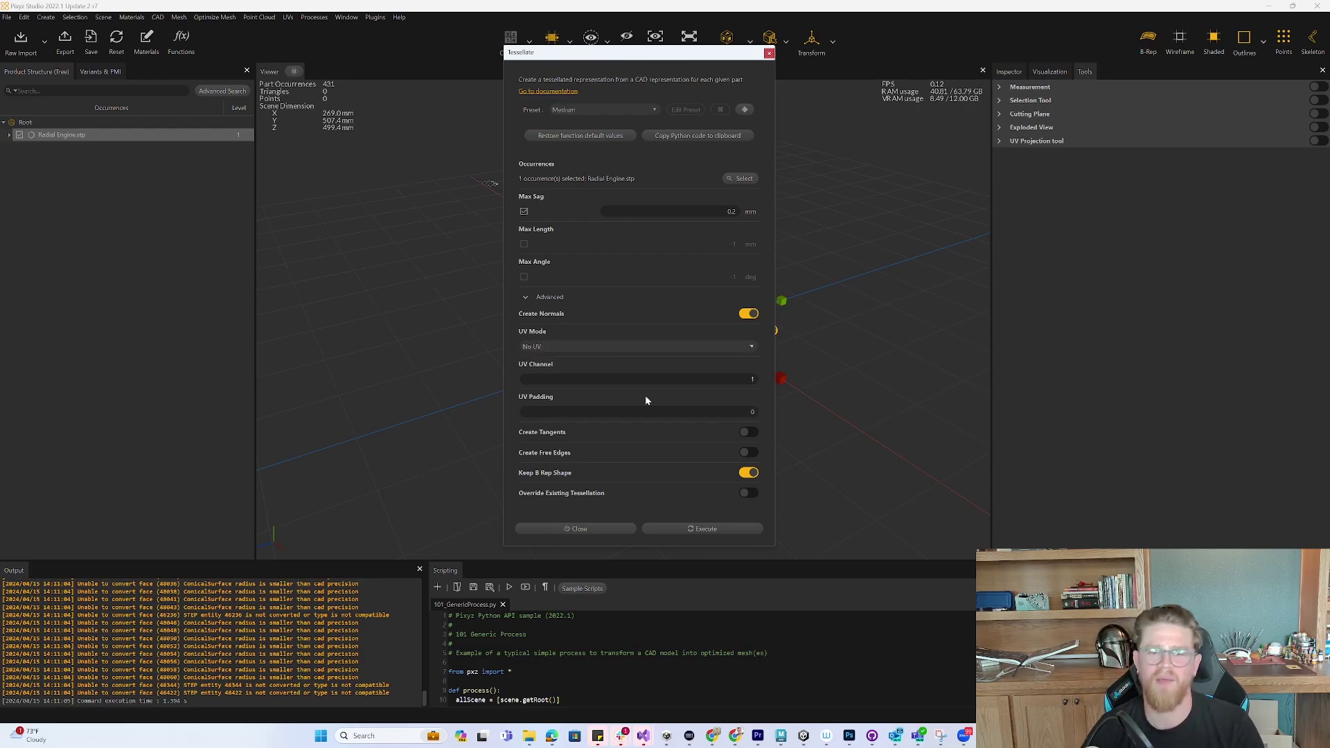
- Tessellate the radial engine with a Max Sag of 0.2 mm and No UV, and hide the outlines on the model
left_click(703, 532)
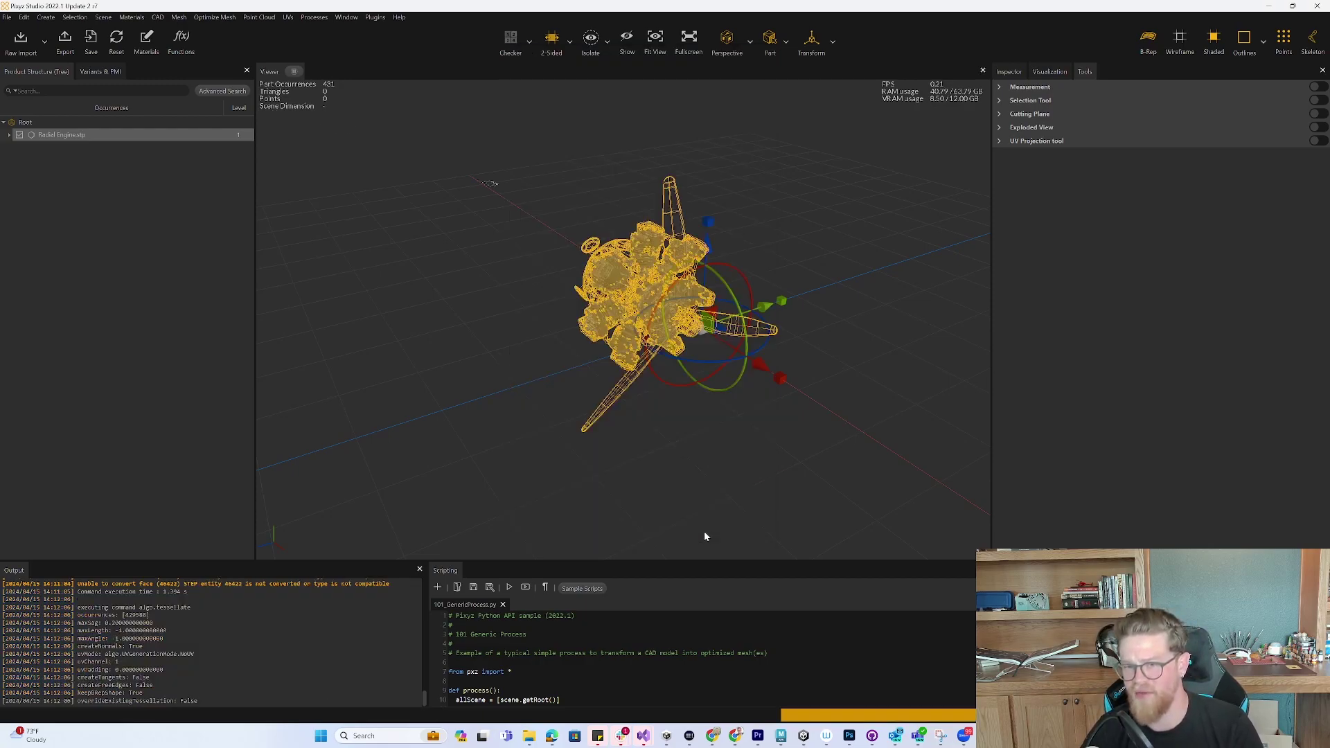
left_click(802, 338)
left_click_drag(803, 339, 777, 324)
left_click(1217, 41)
left_click(1217, 42)
left_click(1245, 42)
left_click_drag(762, 258, 508, 208)
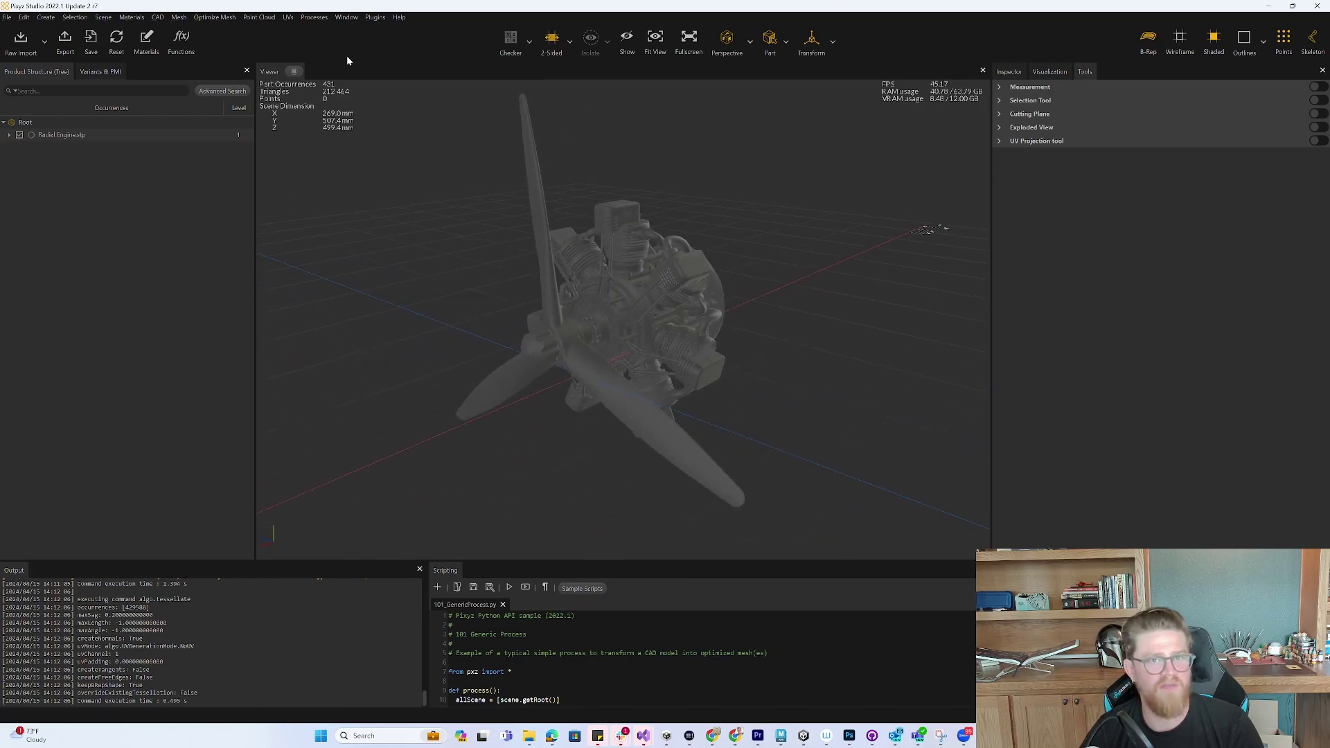
left_click(288, 17)
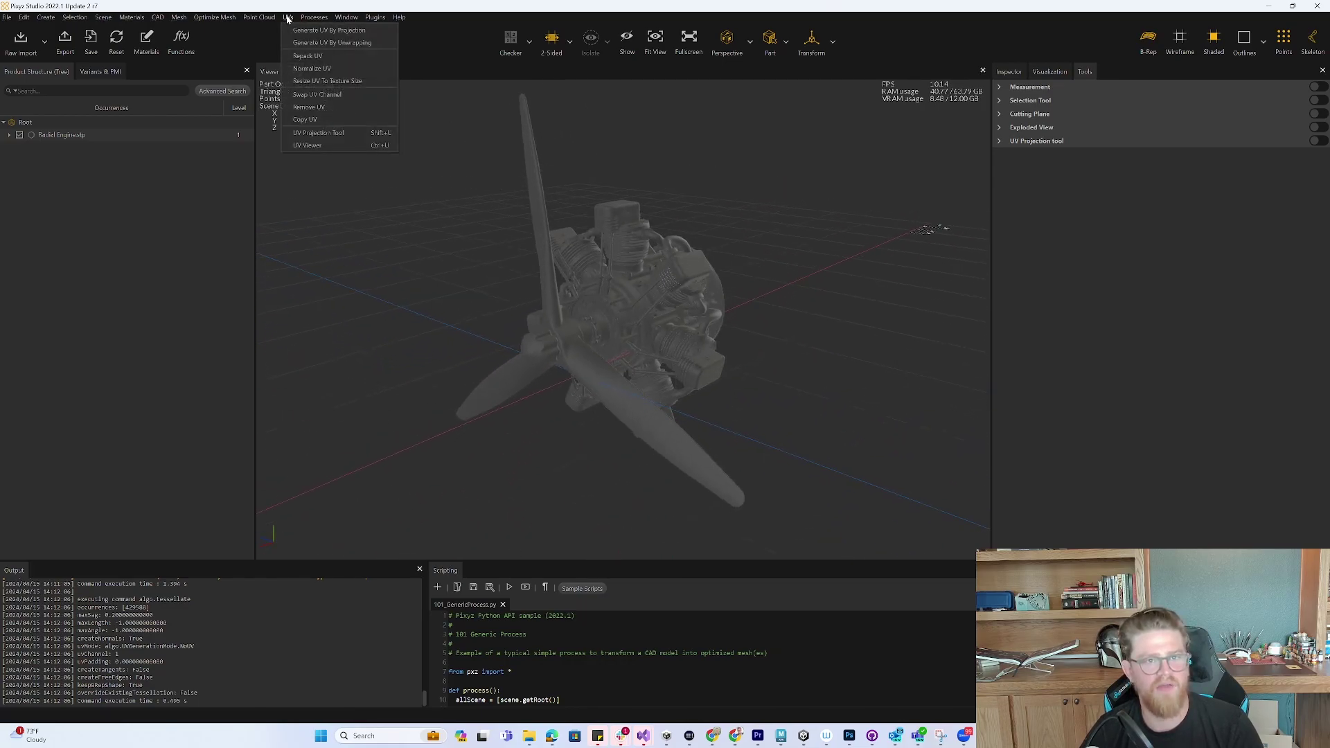
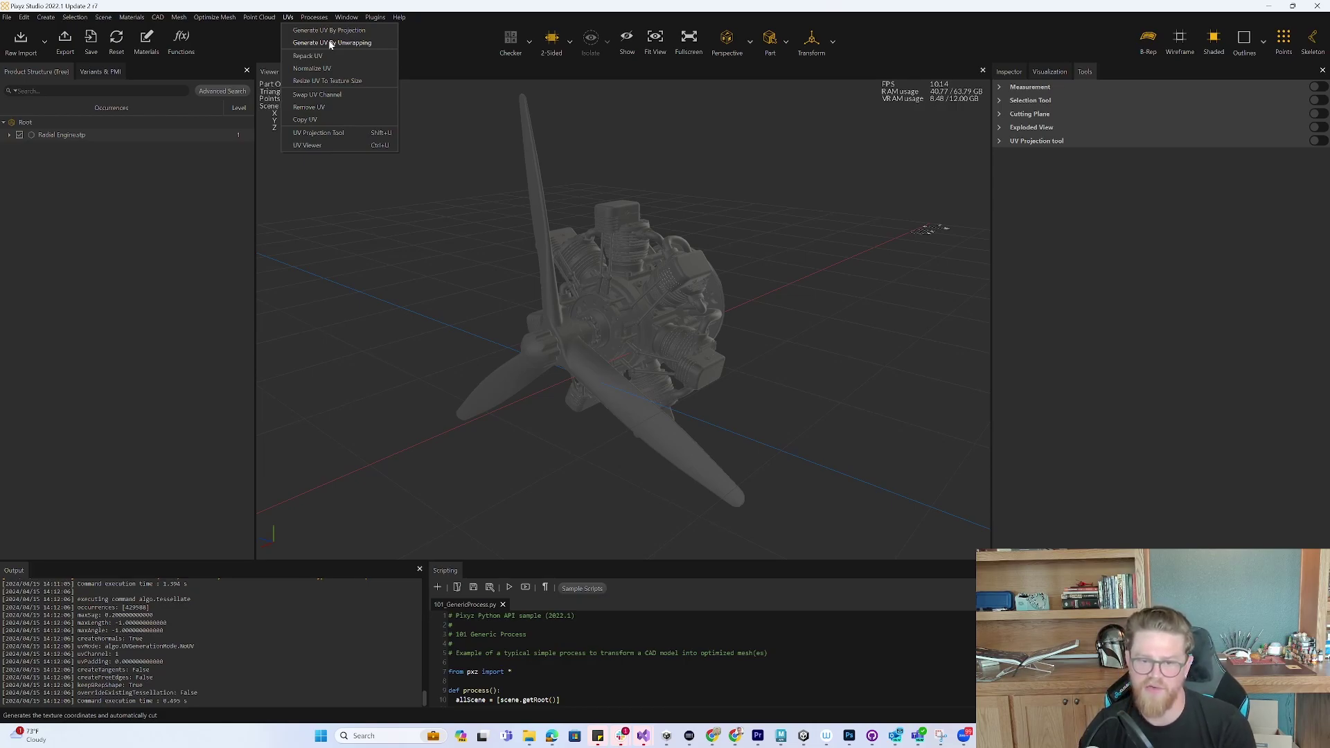
mouse_move(314, 17)
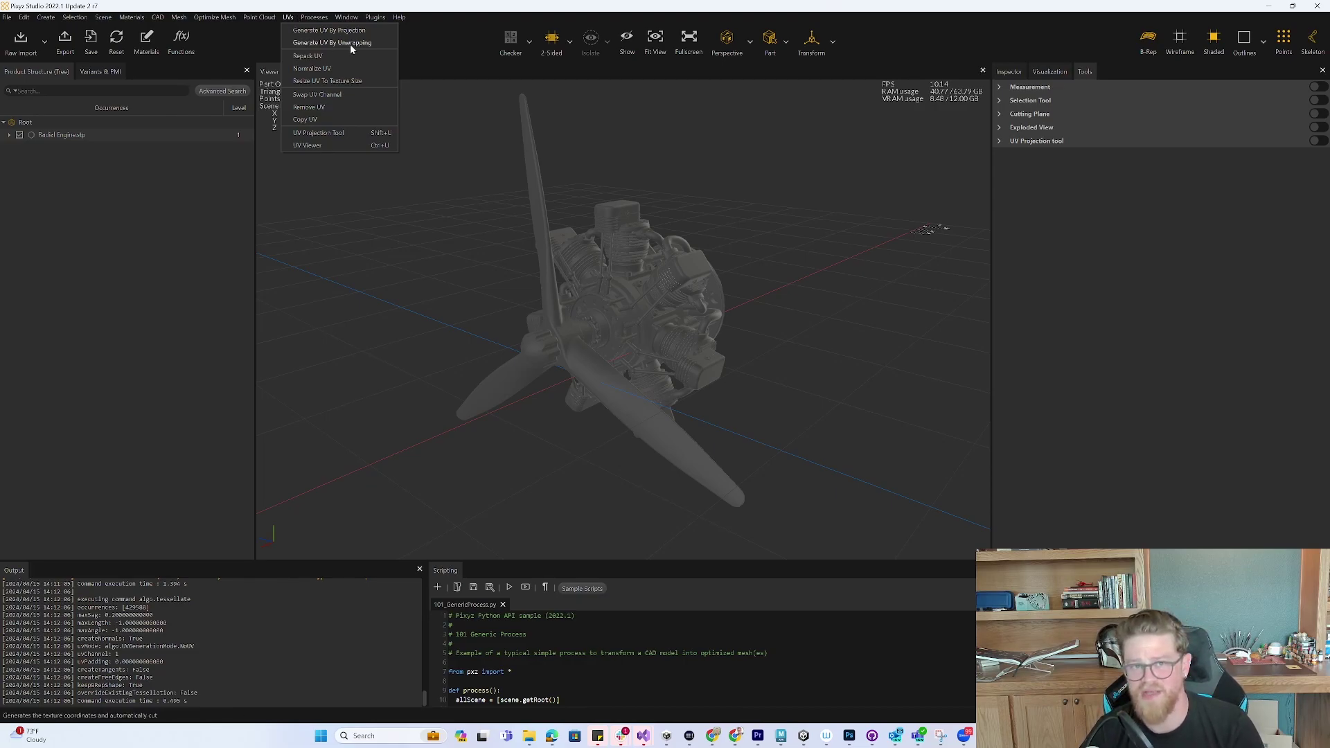
left_click(1114, 189)
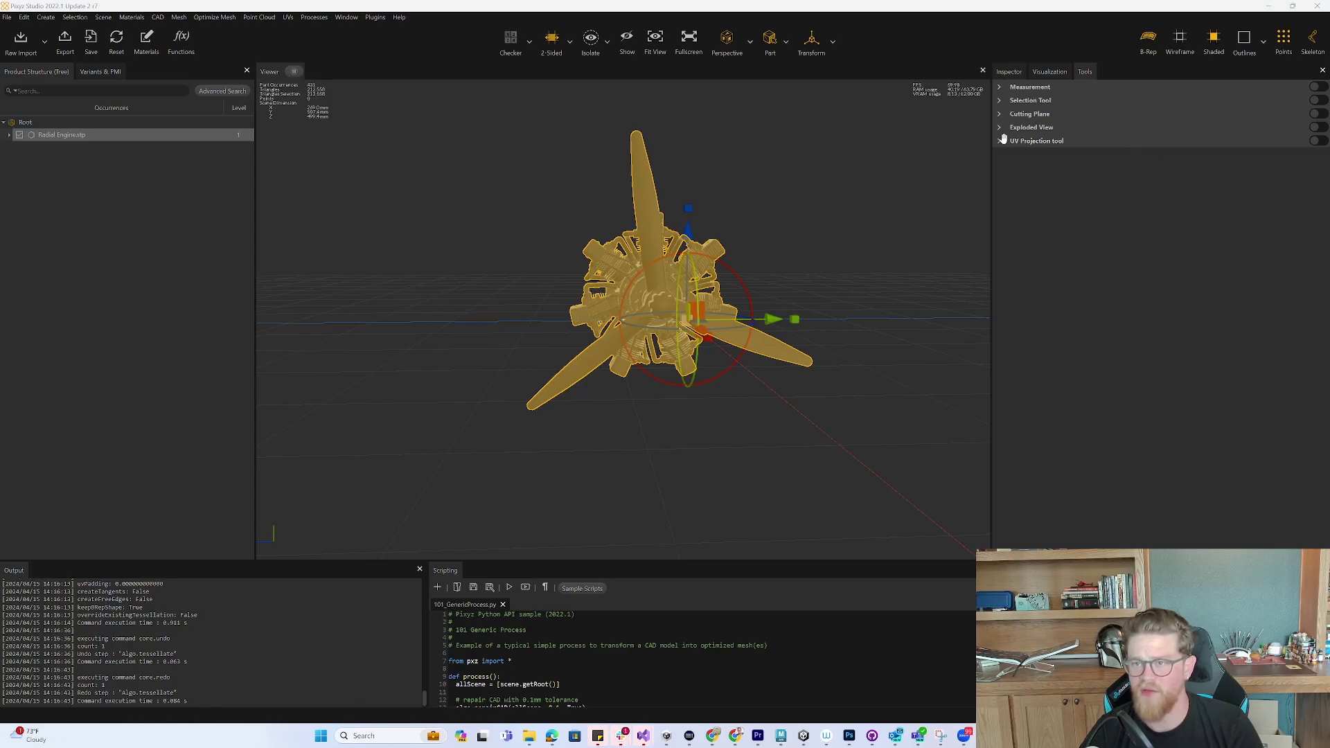
- Activate the UV Projection tool in Box mode on the selected engine and shift the projection box relative to the model
left_click(1002, 141)
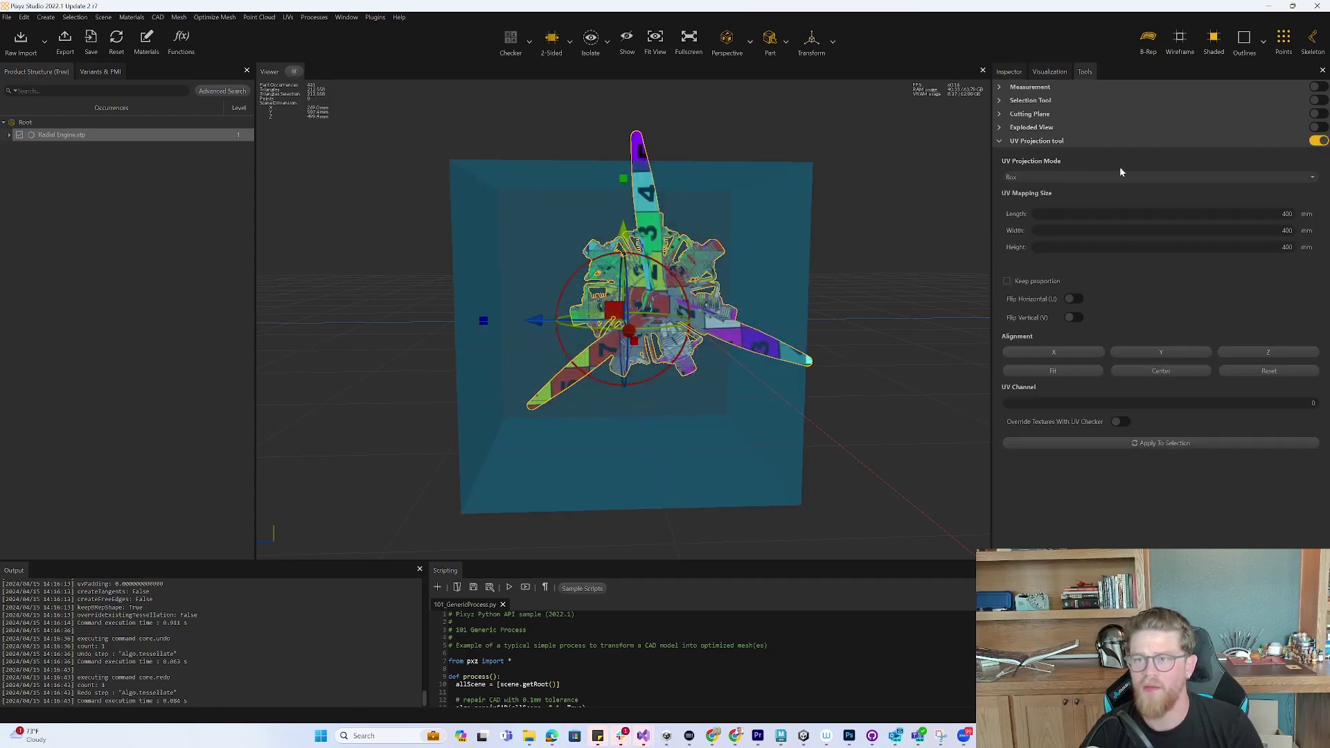
left_click_drag(863, 258, 848, 278)
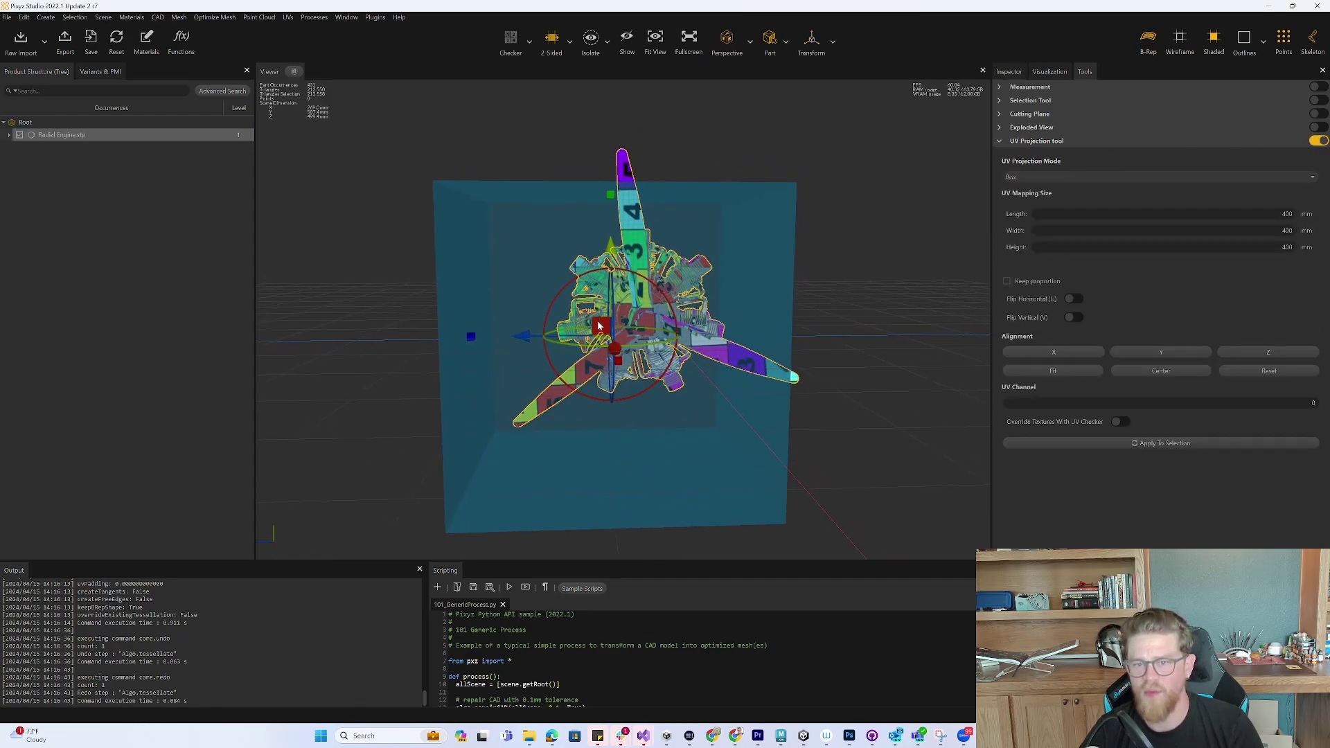
left_click_drag(607, 291, 651, 261)
mouse_move(884, 370)
left_mouse_down()
mouse_move(950, 359)
mouse_move(917, 368)
mouse_move(937, 373)
mouse_move(864, 365)
left_mouse_up()
left_click_drag(748, 336, 774, 335)
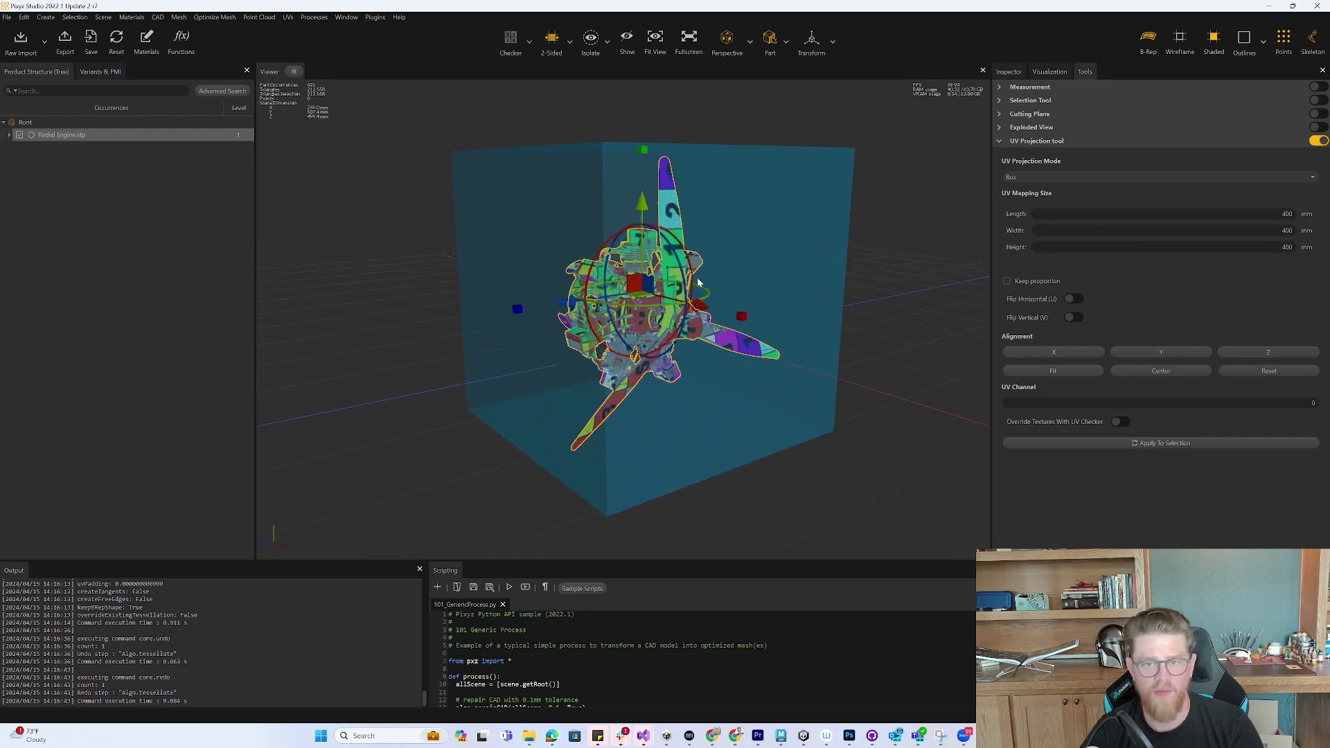
mouse_move(681, 267)
left_mouse_down()
mouse_move(690, 278)
mouse_move(686, 258)
left_mouse_up()
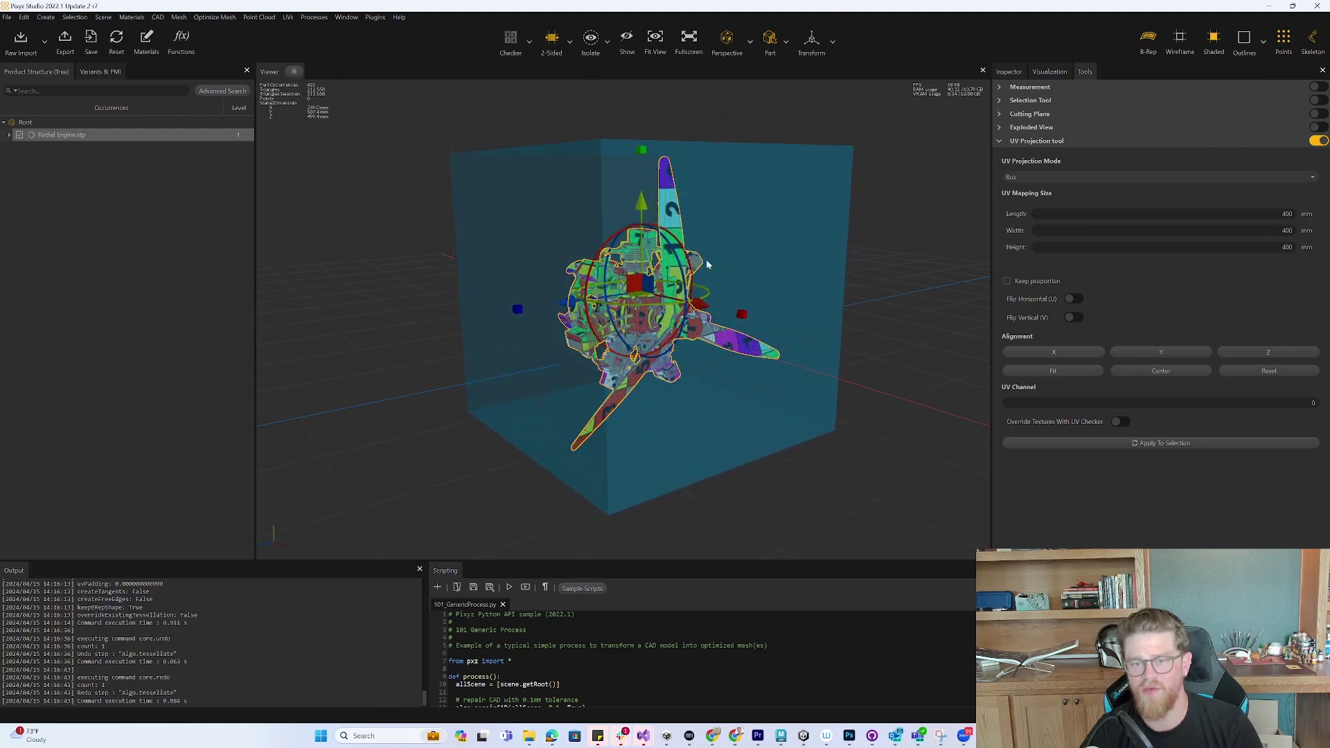
- Try the Cylinder UV projection mode on the engine, and return to Box mode
left_click(1116, 176)
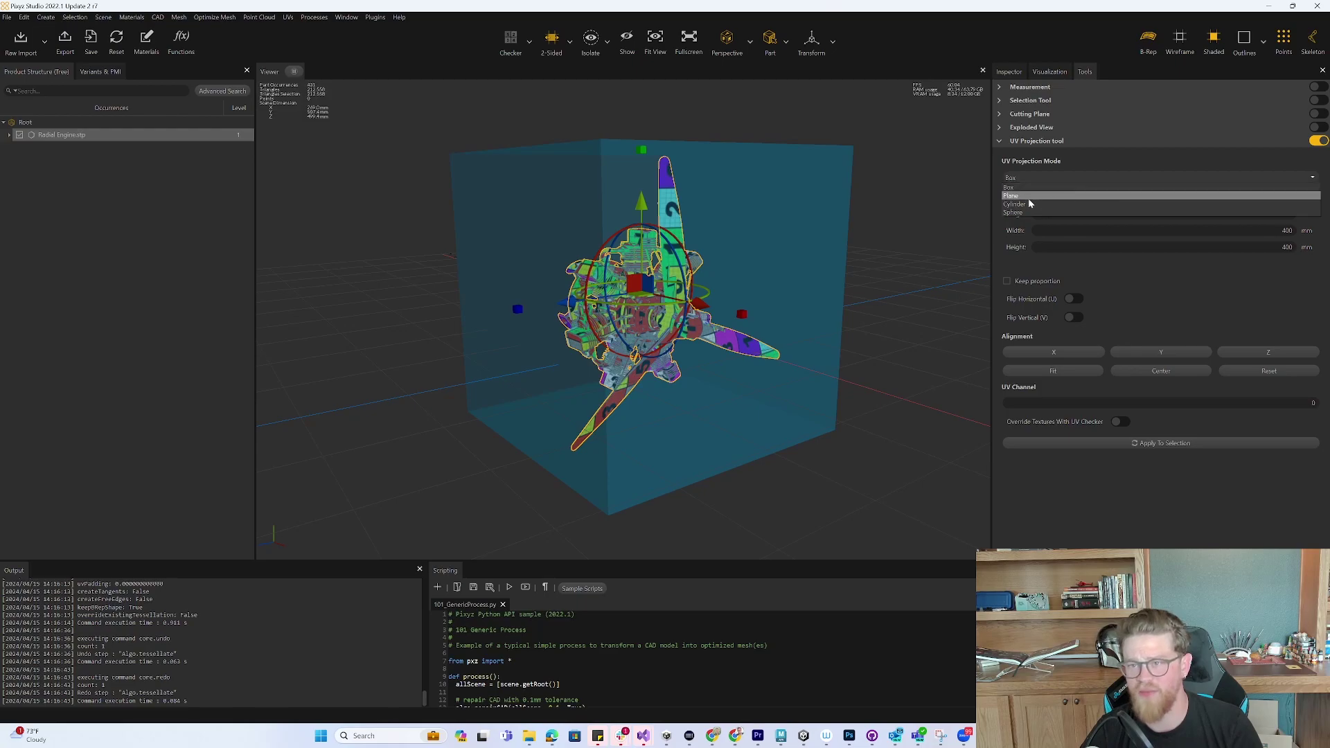
left_click(1032, 204)
left_click(1070, 177)
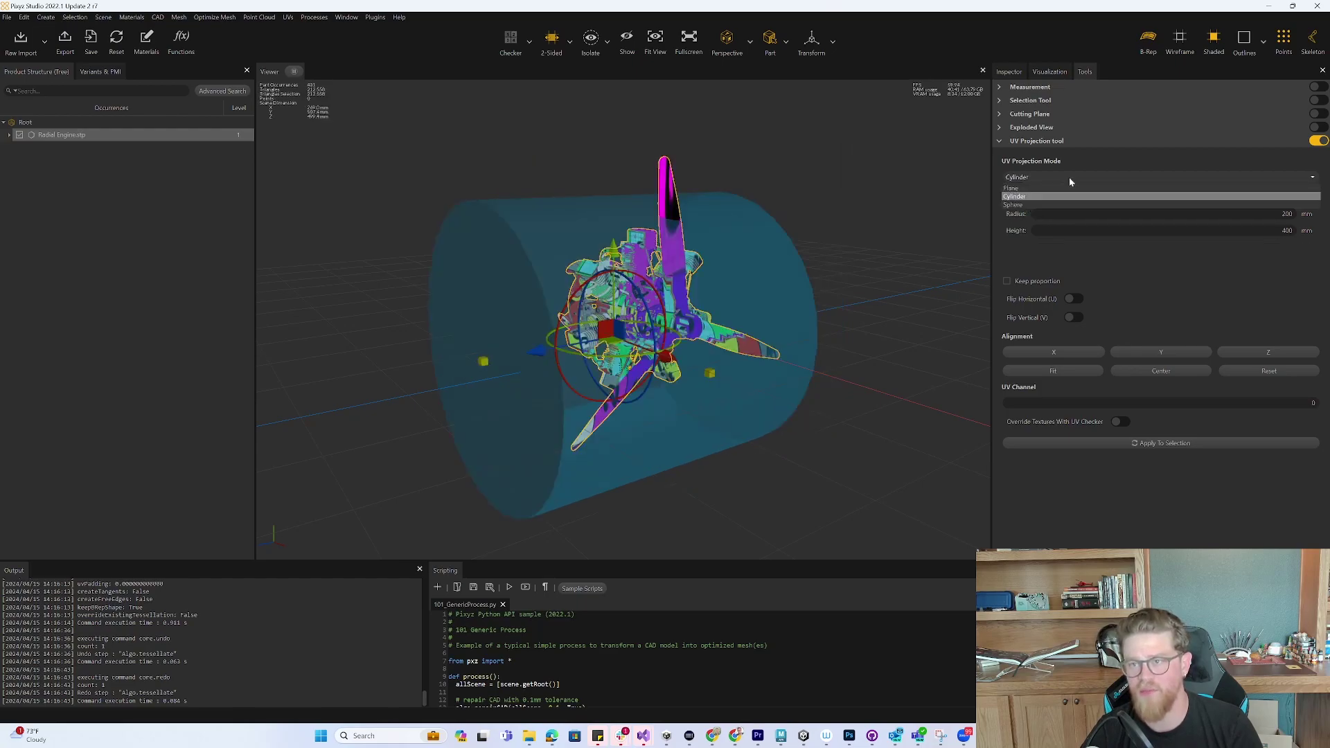
left_click(1037, 188)
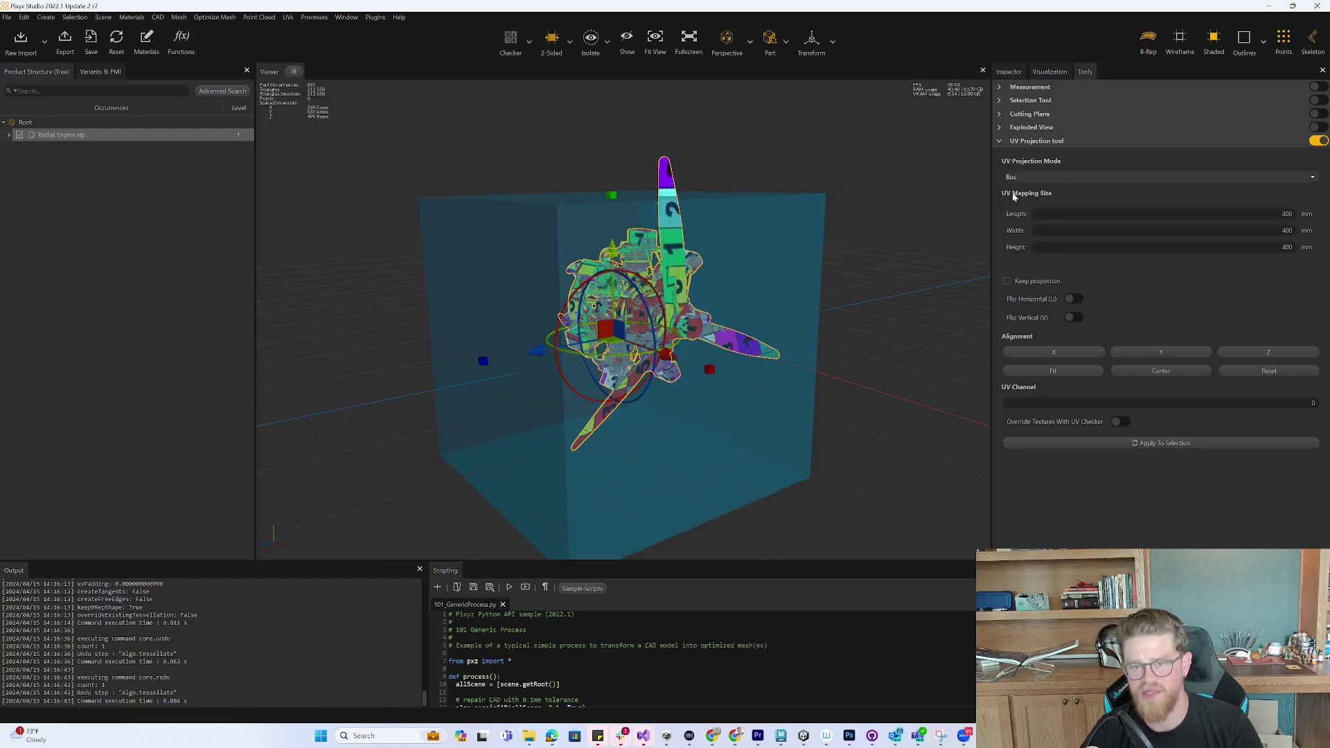
- Move the 400 mm UV projection box so that it encloses the whole engine and propeller
left_click_drag(811, 294, 624, 206)
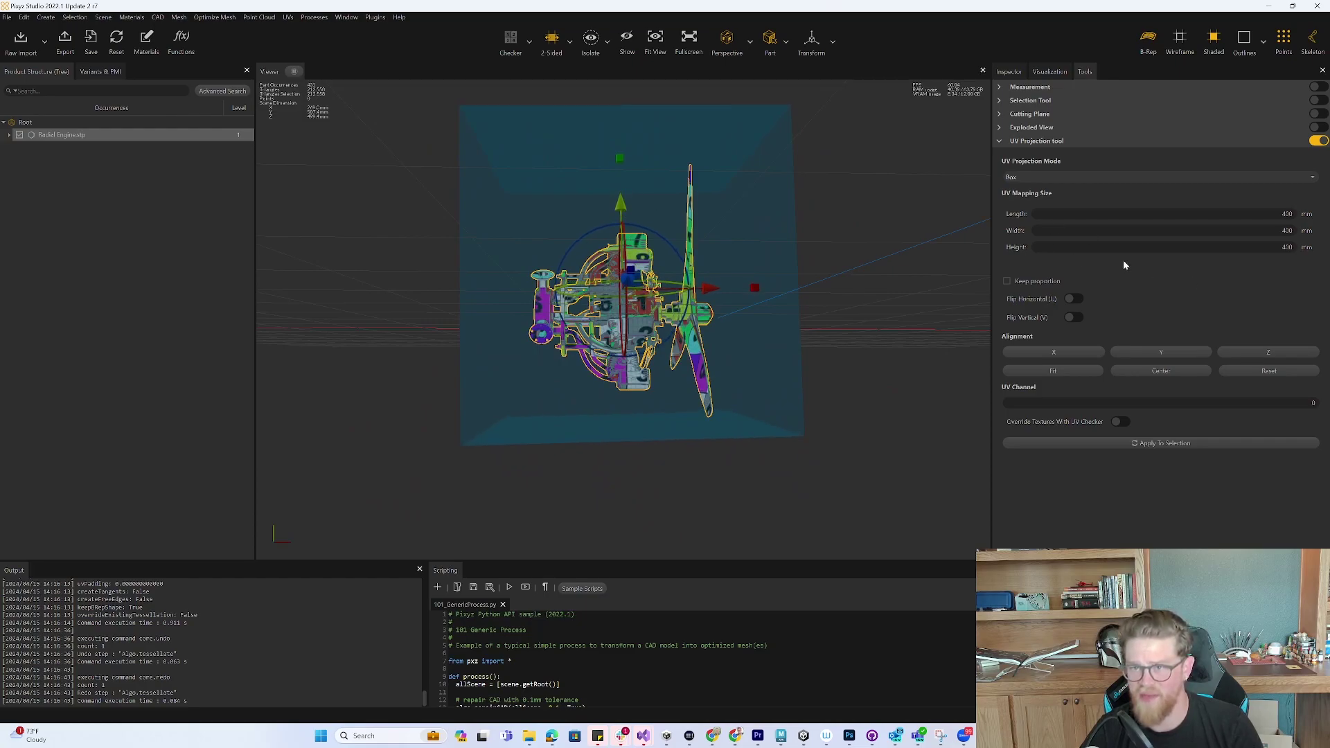
left_click_drag(942, 286, 852, 294)
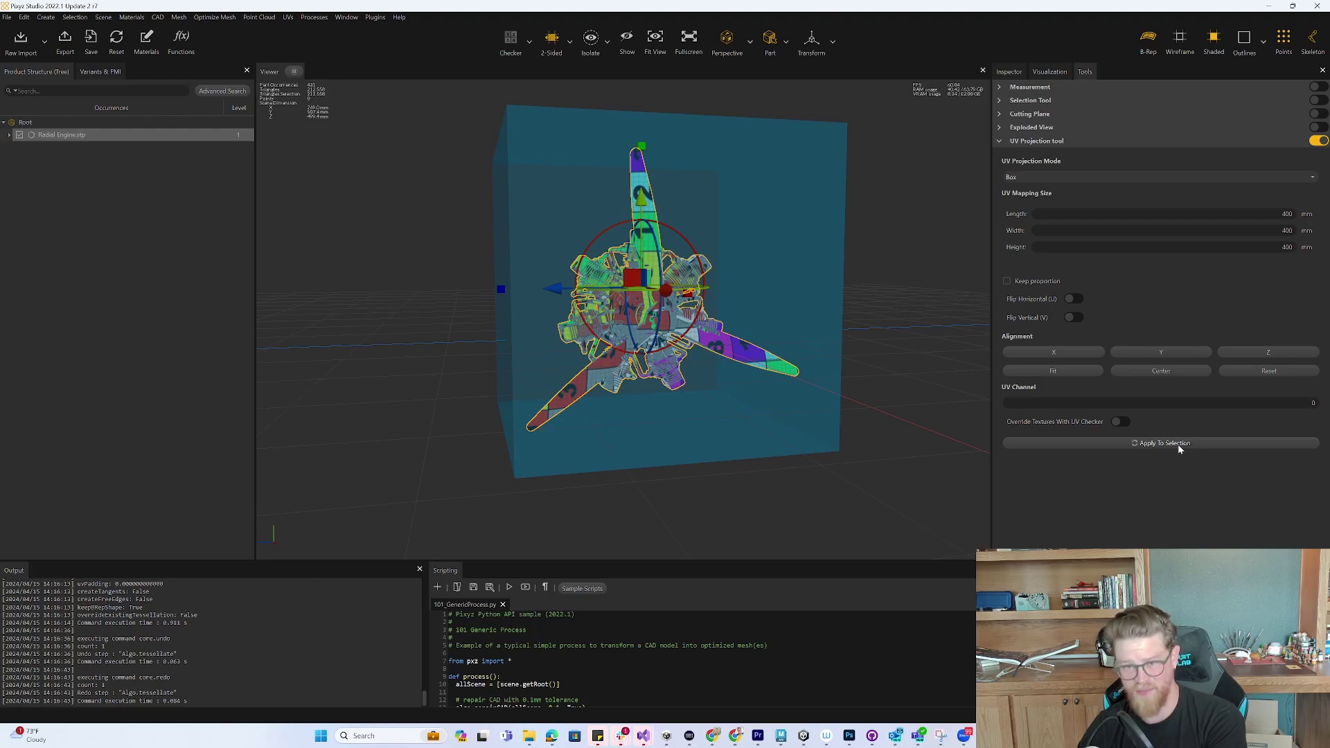
- Inspect the engine's UV layout in the UV Viewer before applying the projection, and close the viewer
left_click(286, 18)
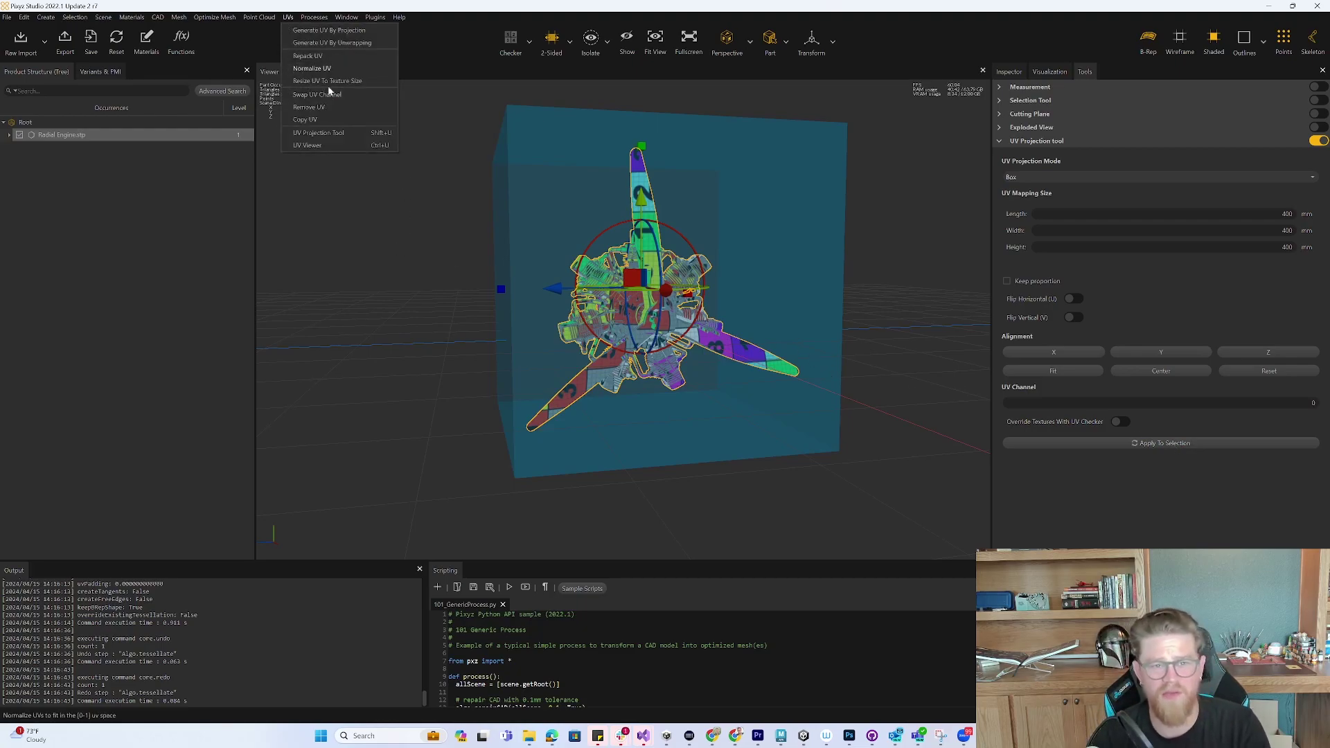
left_click(329, 149)
left_click_drag(740, 159, 411, 89)
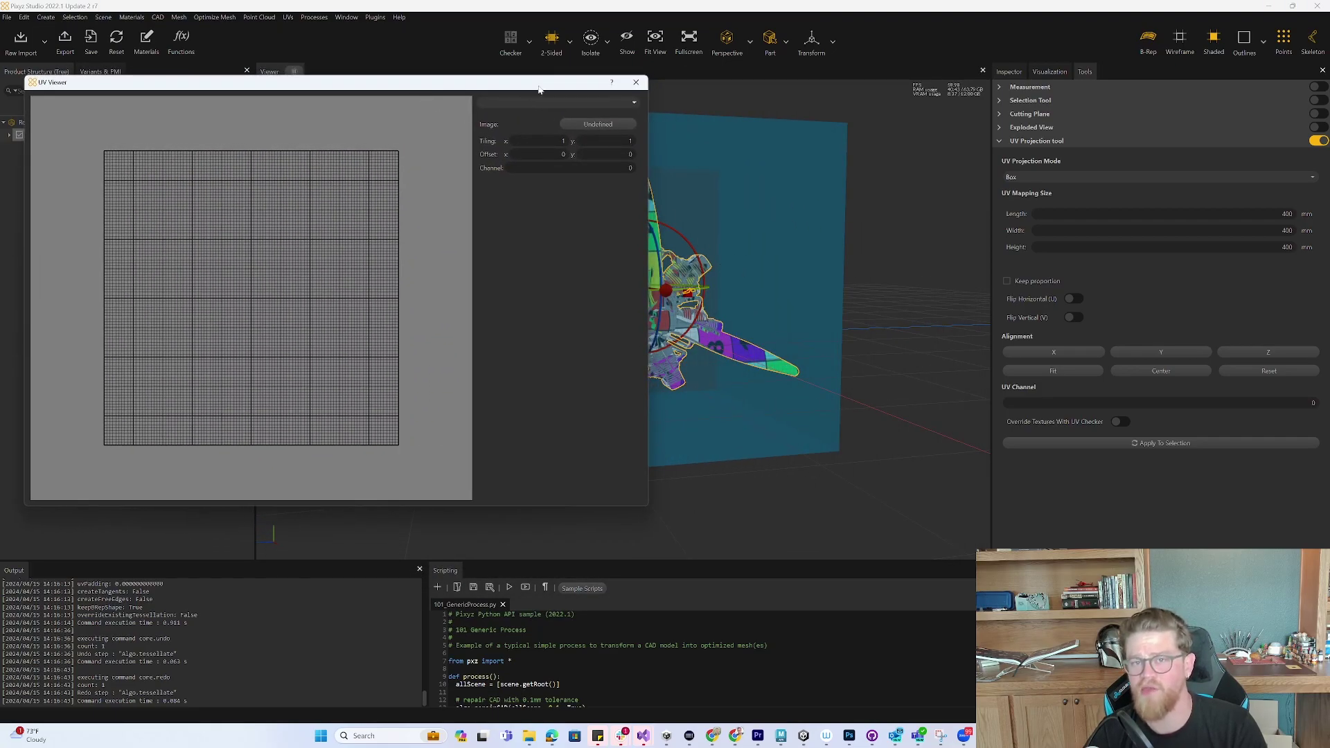
left_click_drag(539, 89, 778, 206)
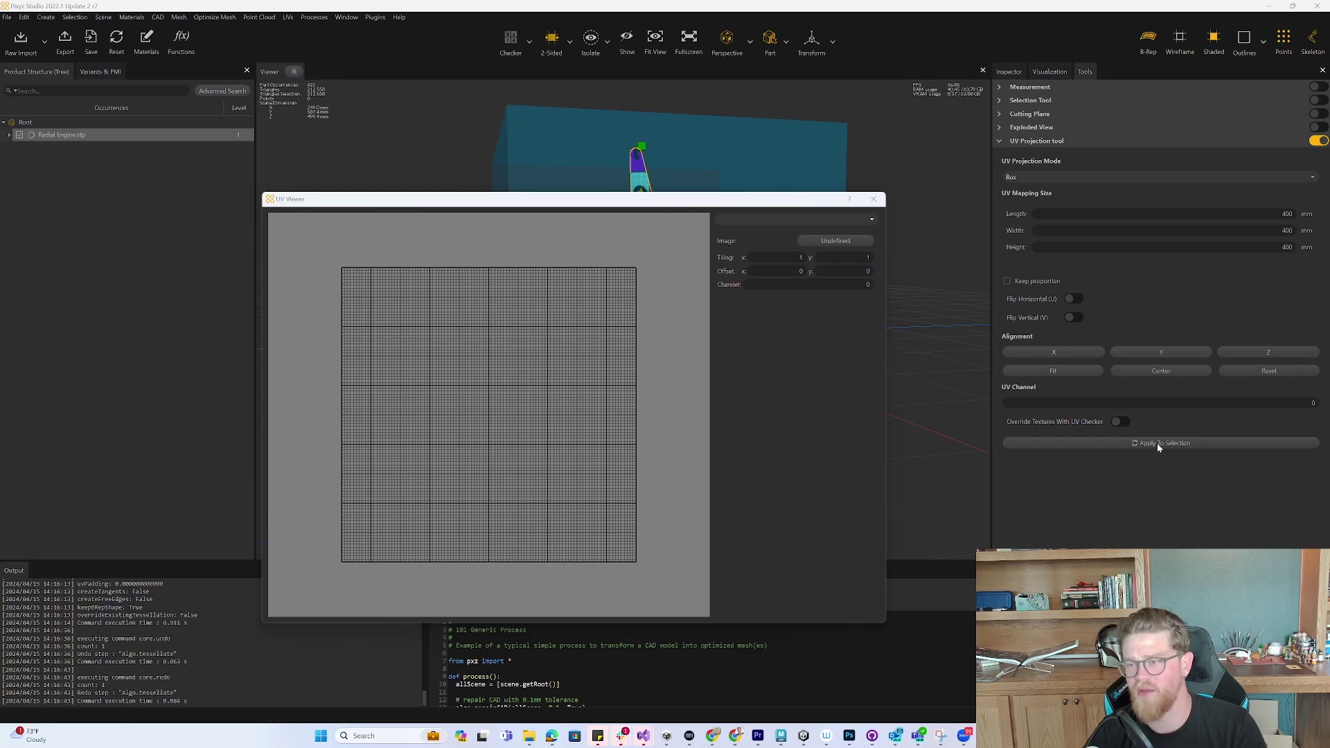
left_click(873, 199)
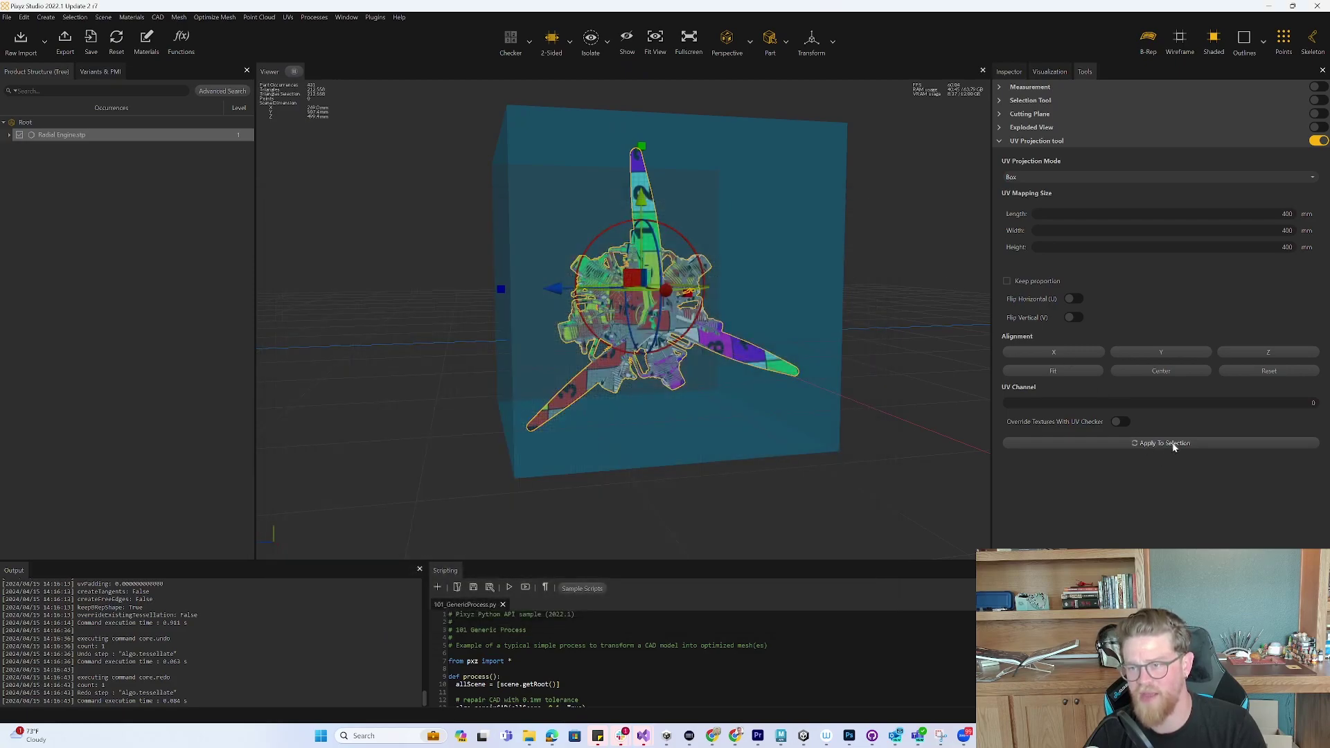
- Apply the box projection to the selected engine on UV channel 0 and examine the resulting layout in the UV Viewer
left_click(1173, 444)
left_click(288, 16)
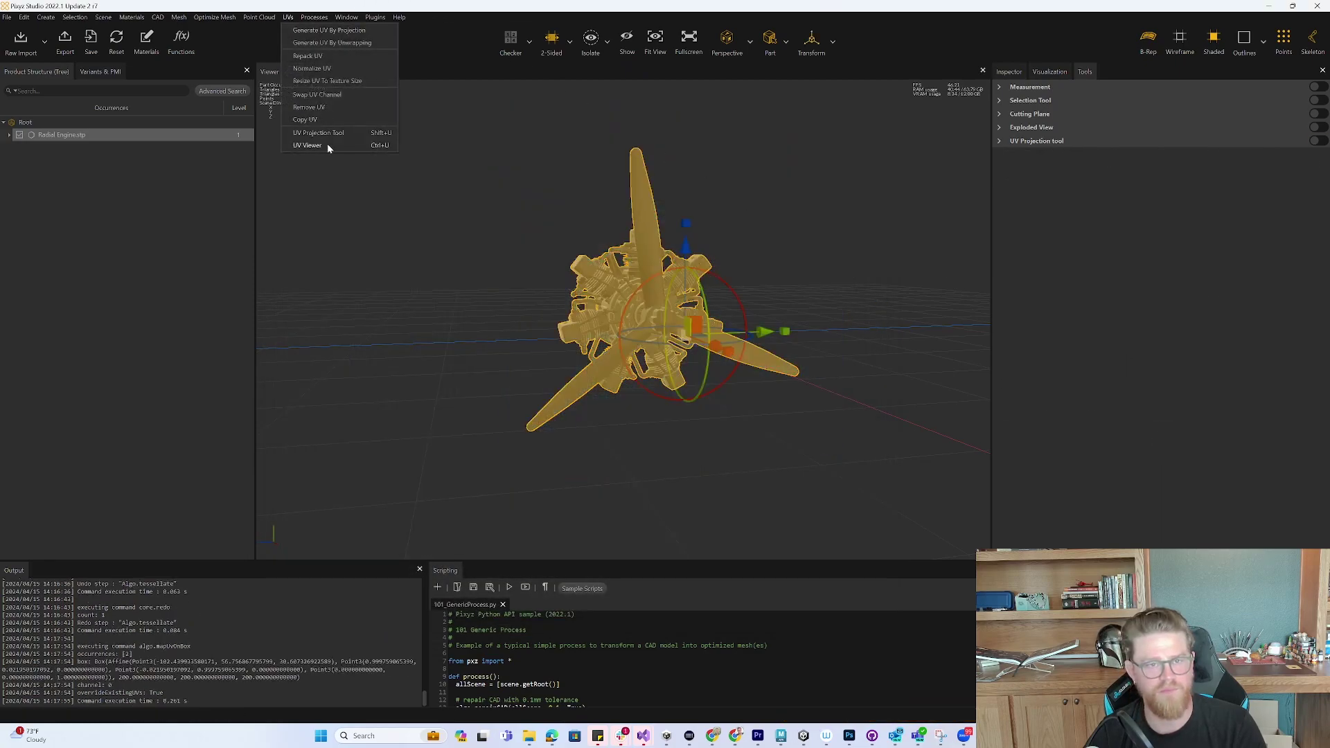
left_click(327, 144)
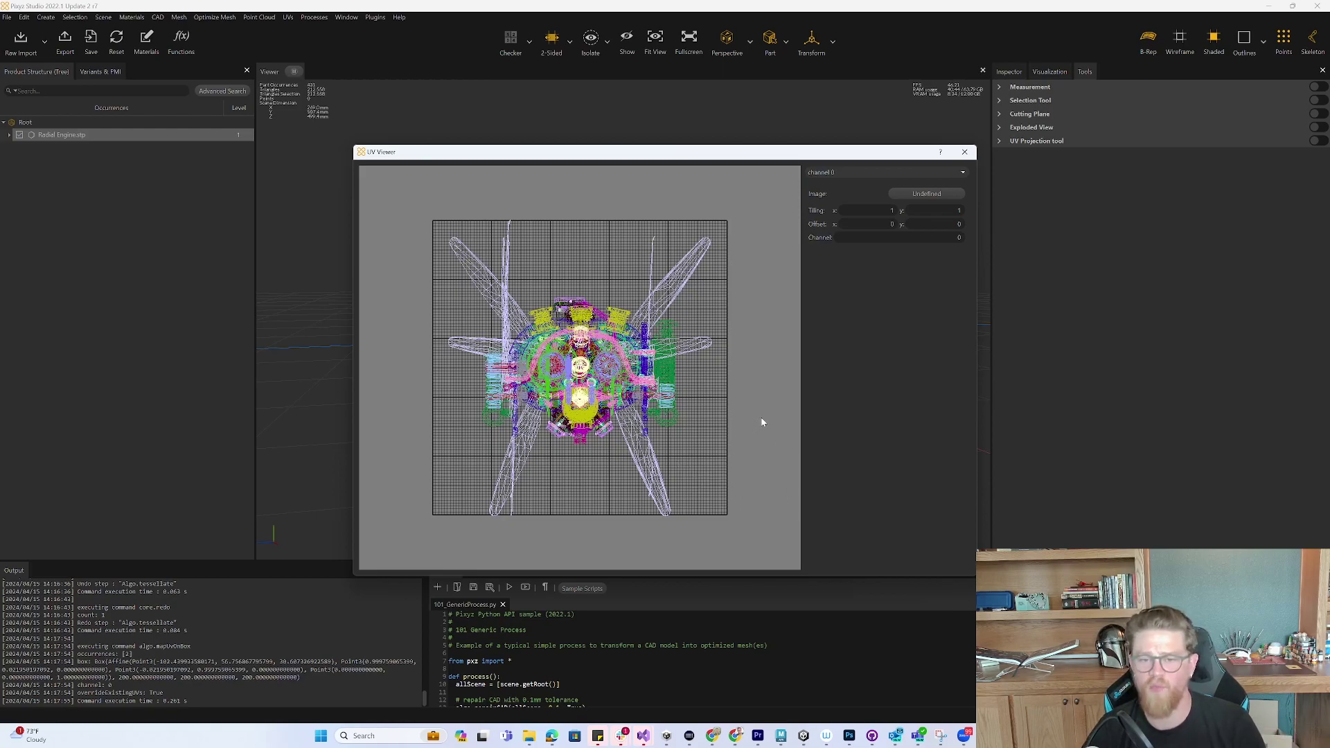
left_click(964, 152)
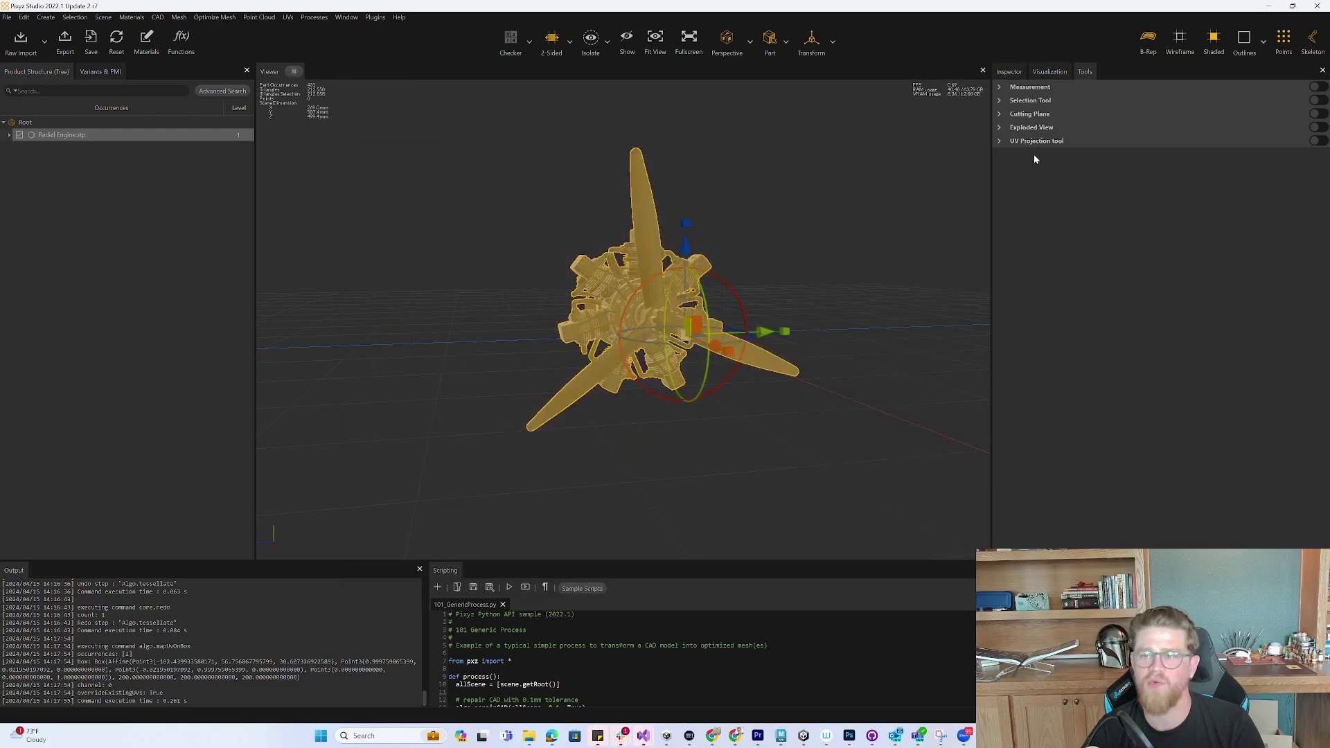
- Normalize the selected engine's UVs on source UV channel 0
left_click(287, 18)
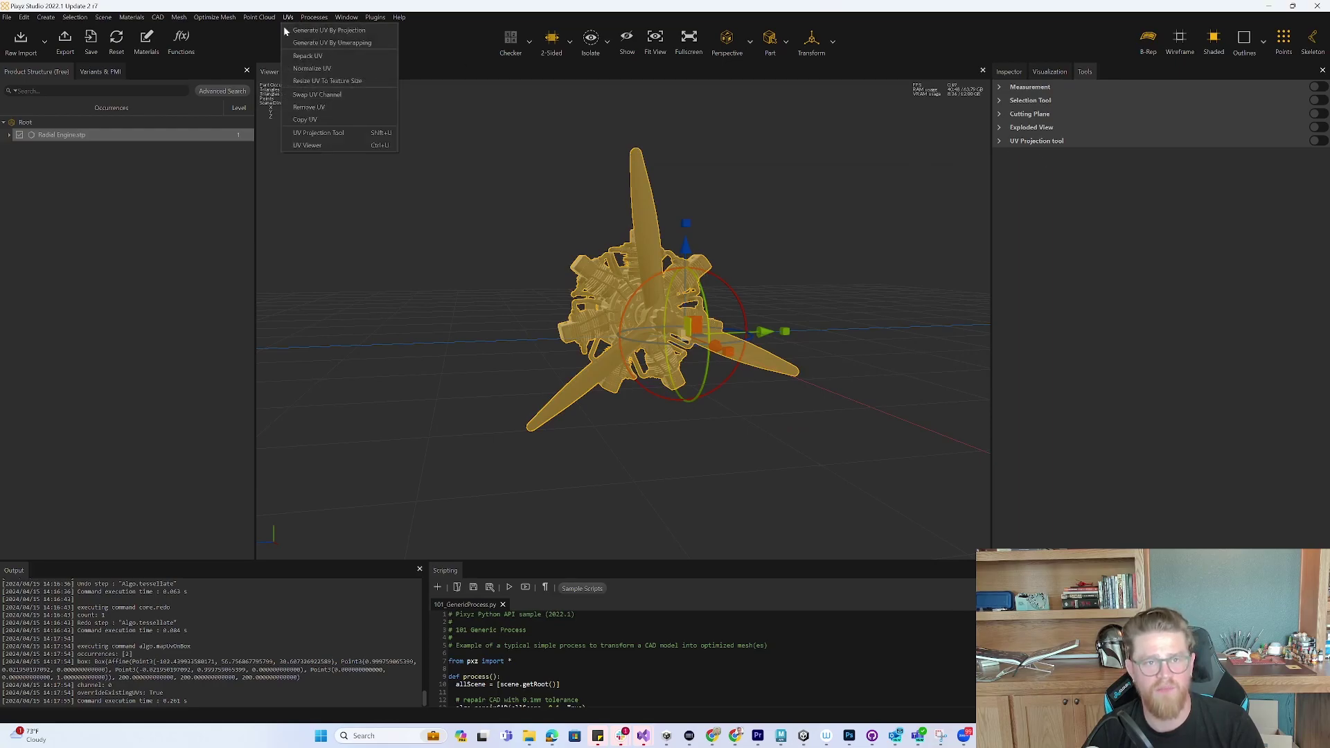
left_click(320, 71)
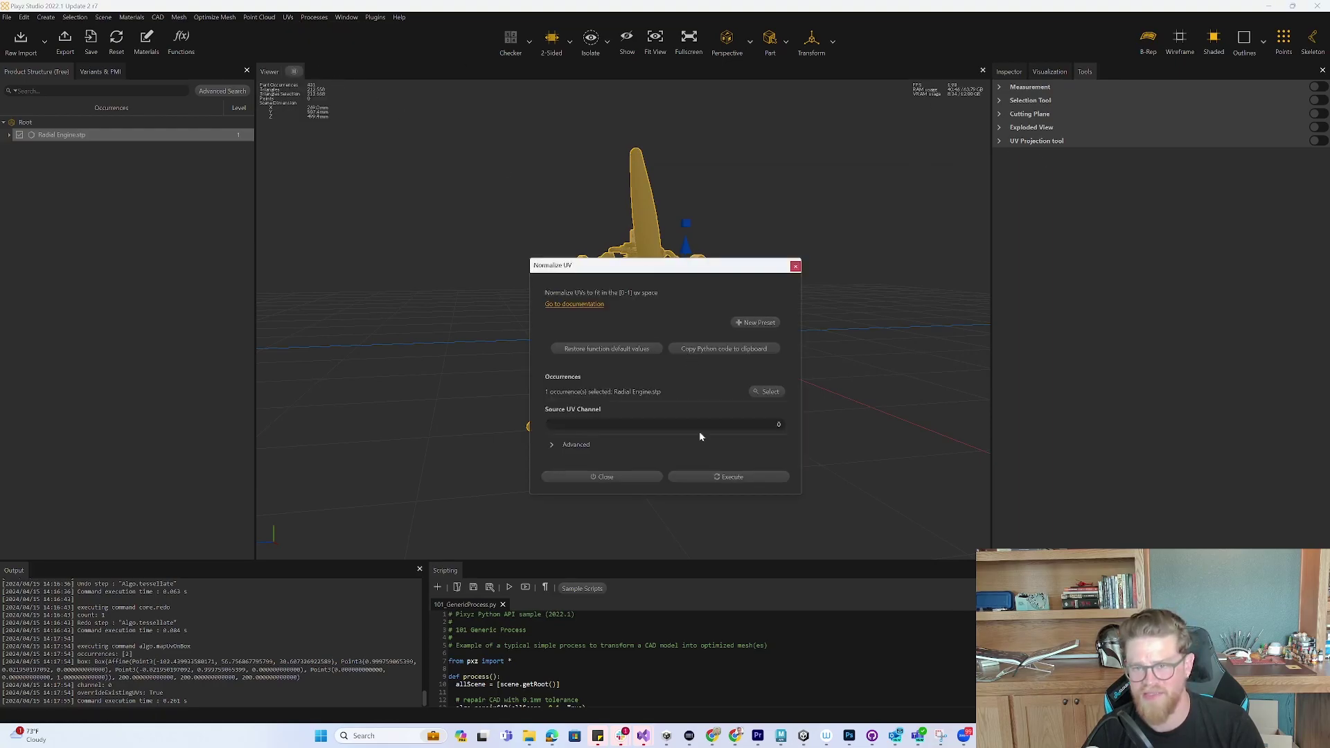
left_click(724, 478)
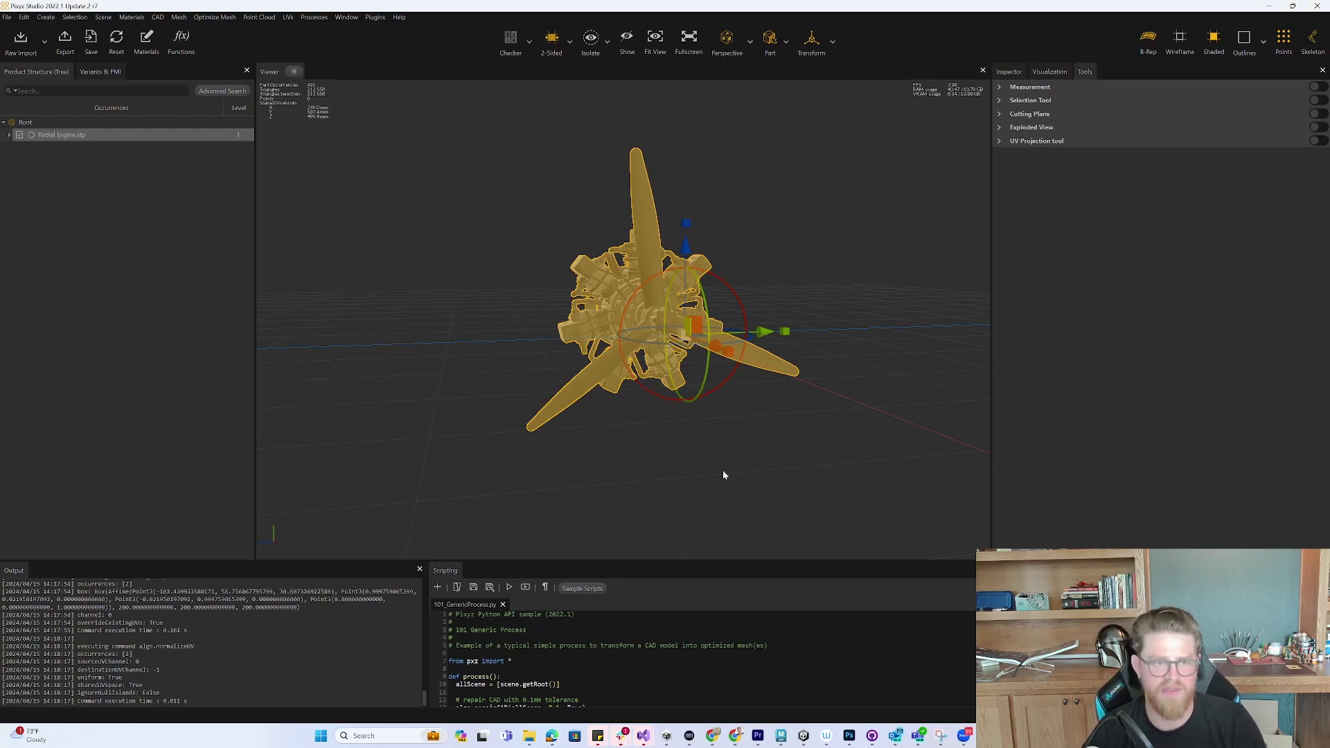
- Repack the selected engine's existing UVs into an atlas with the default Repack UV settings
left_click(287, 17)
left_click(309, 58)
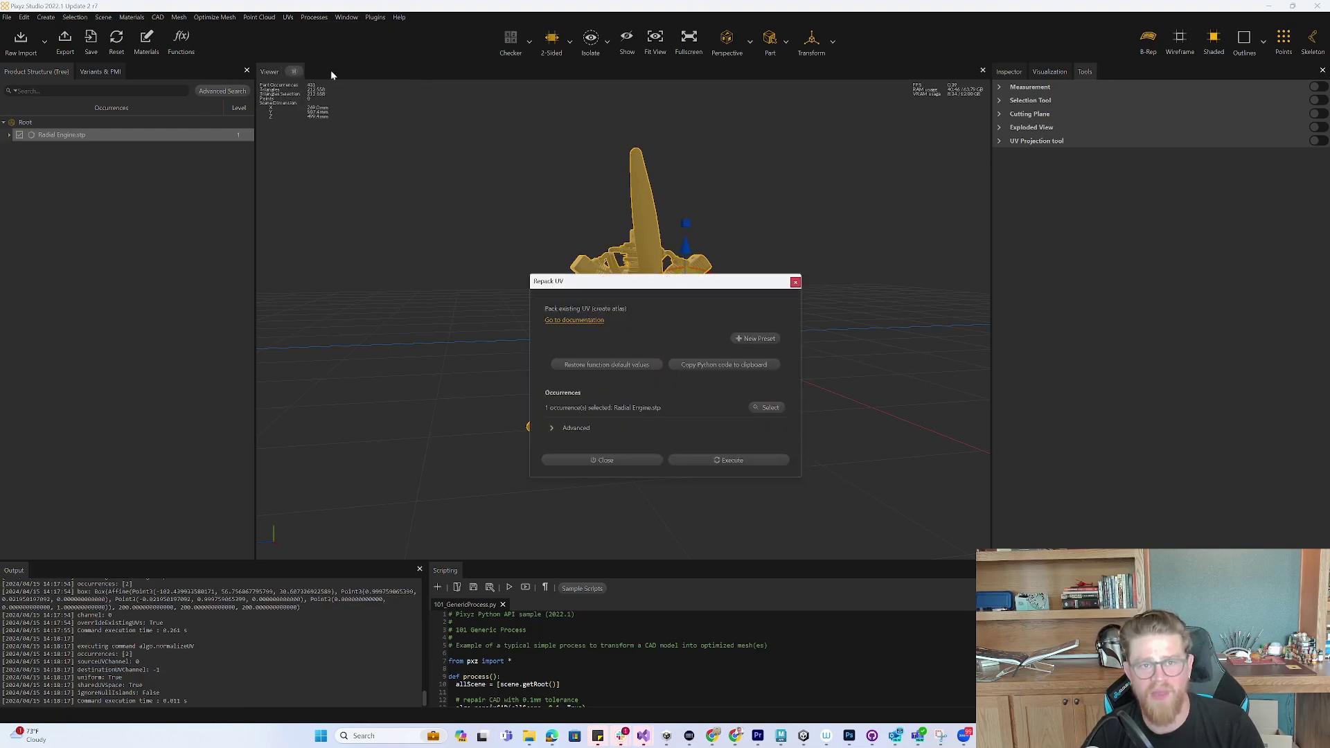
left_click(717, 460)
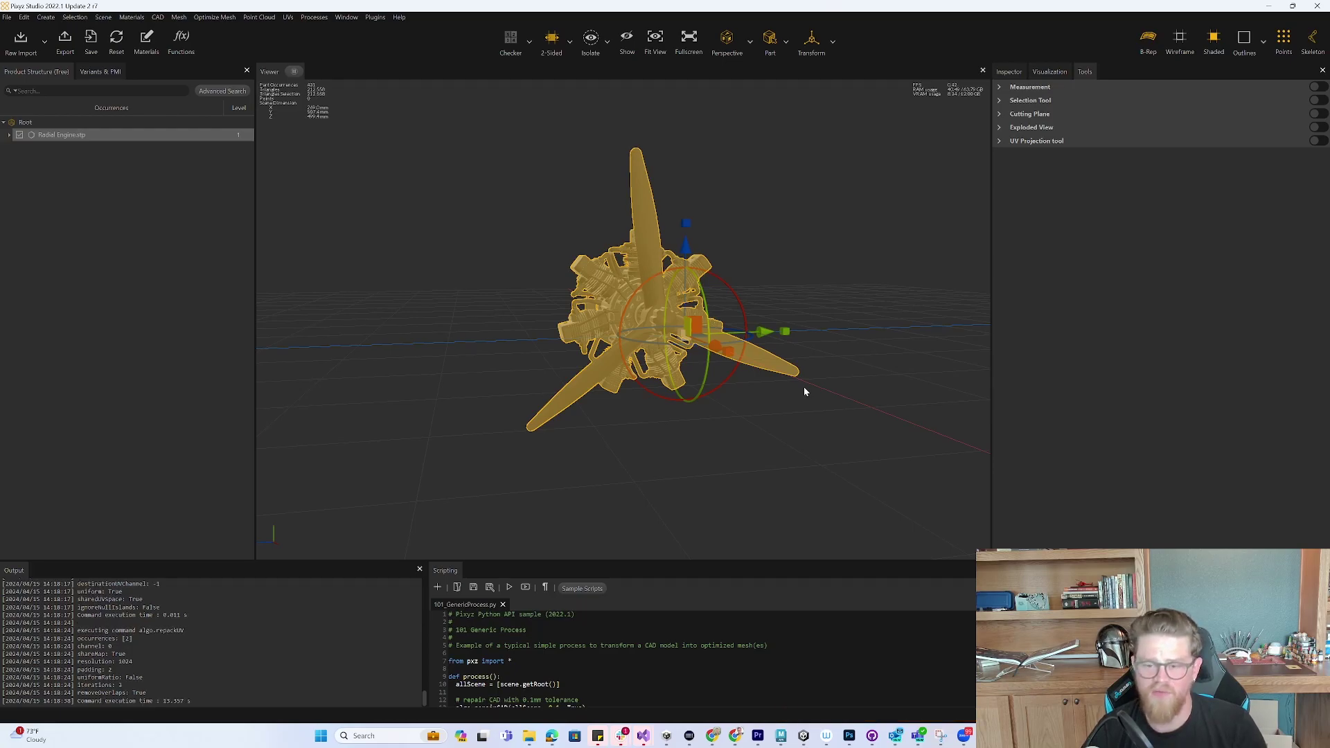
- Examine the engine's repacked UV islands on channel 0 in the UV Viewer, and close the viewer
left_click(288, 17)
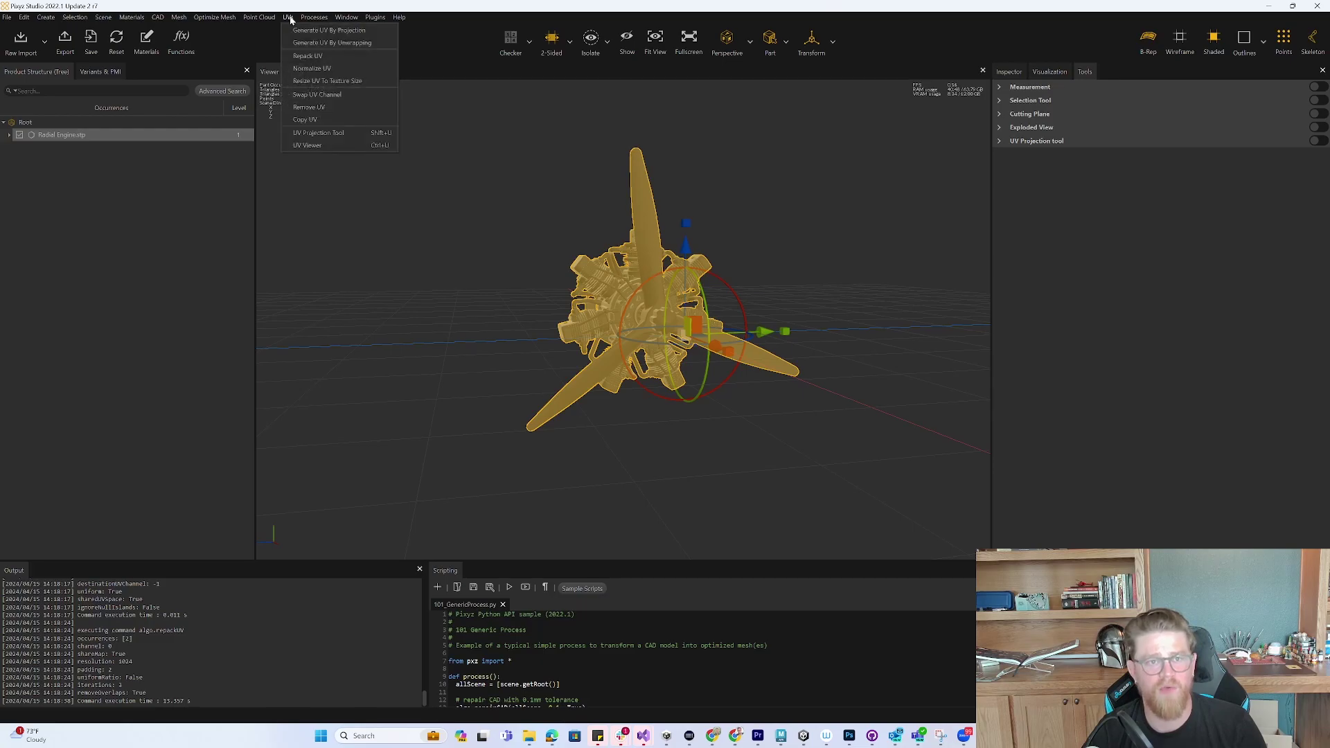
left_click(328, 143)
scroll(551, 336, "up", 4)
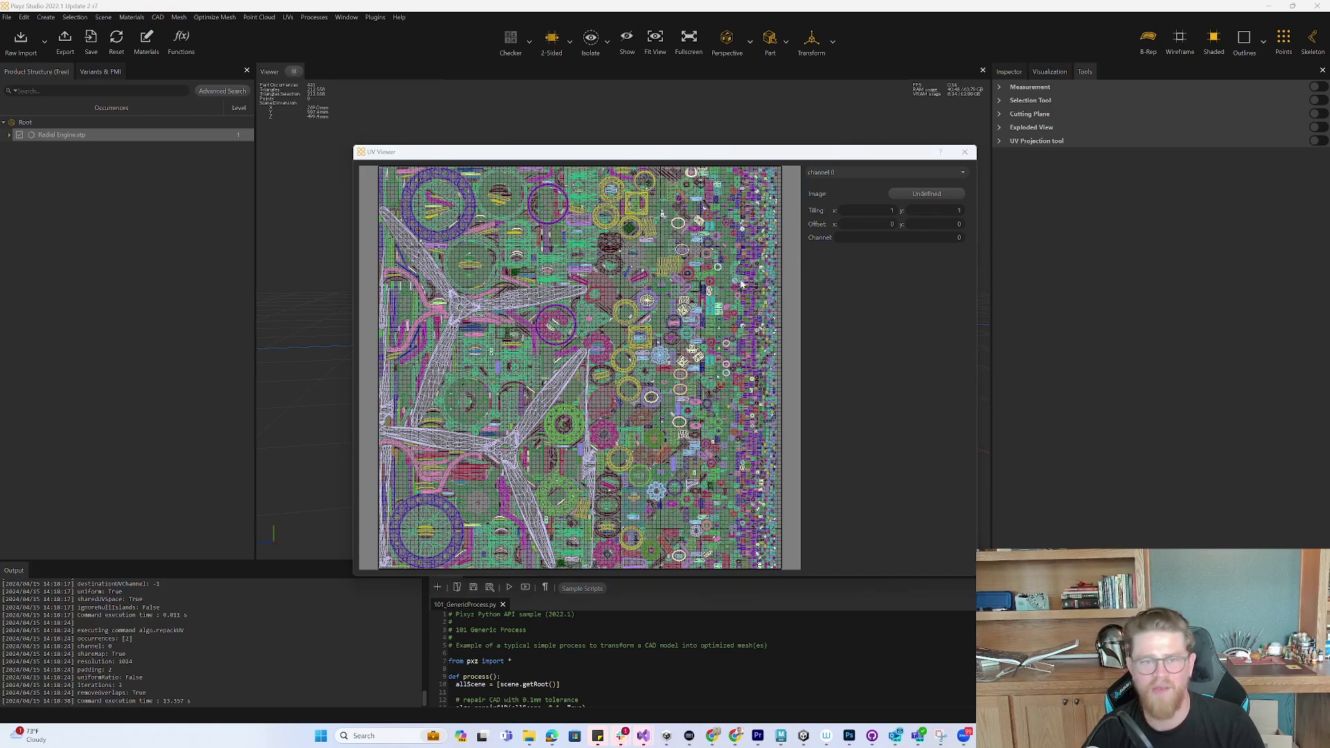
scroll(652, 284, "down", 2)
scroll(634, 338, "up", 3)
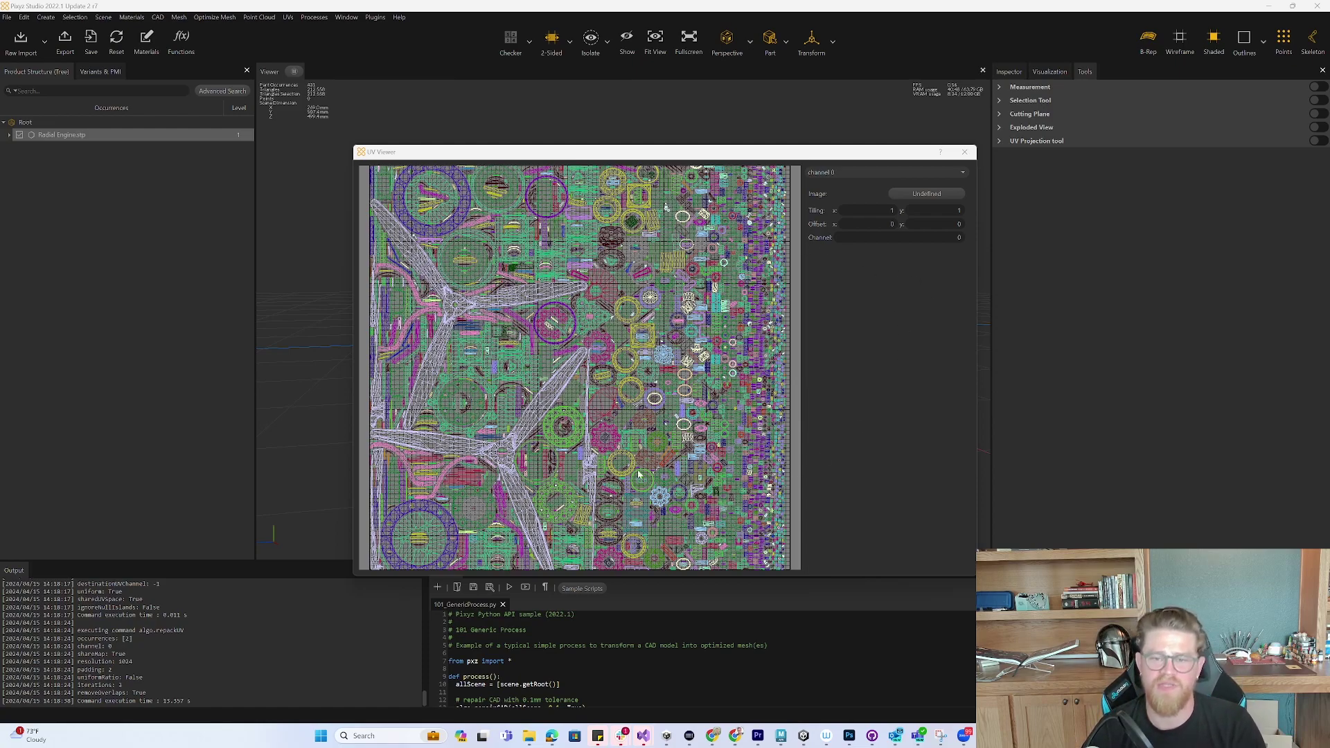
scroll(728, 419, "down", 2)
scroll(642, 415, "down", 1)
scroll(642, 411, "up", 2)
scroll(615, 391, "up", 1)
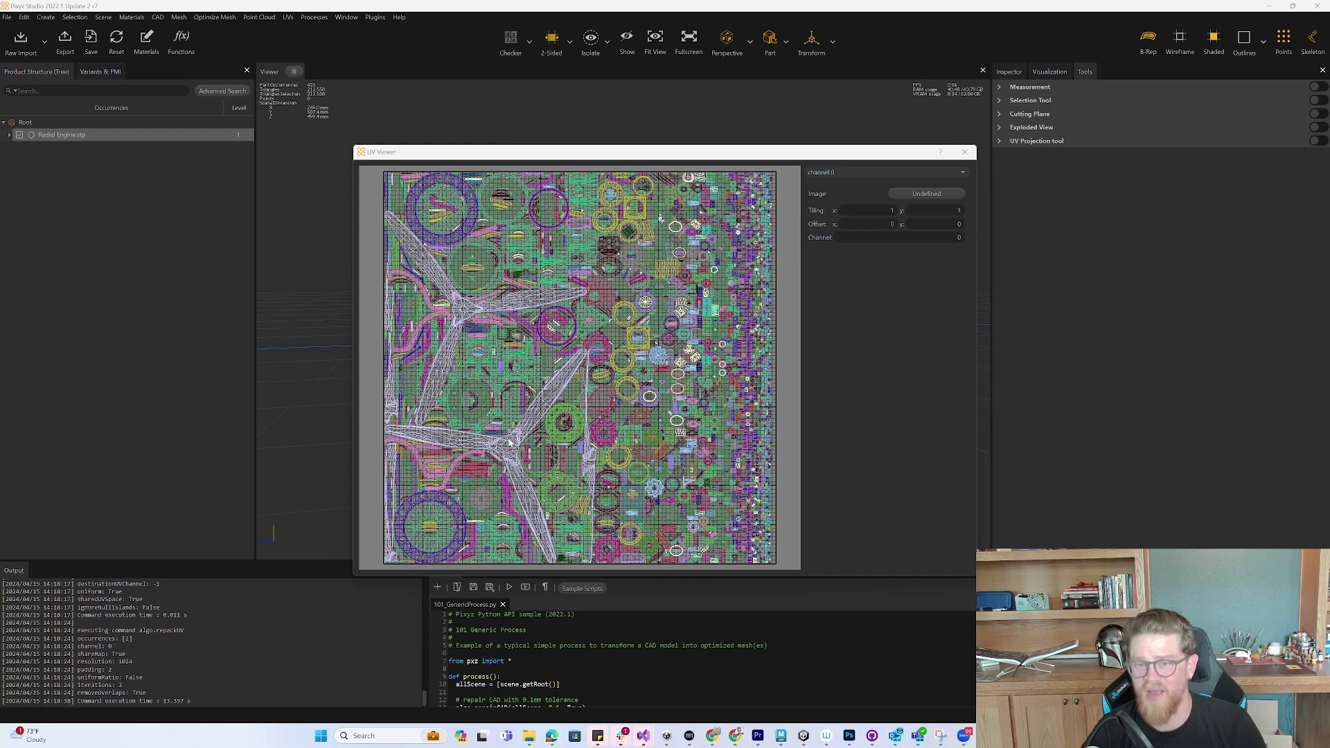
left_click(965, 151)
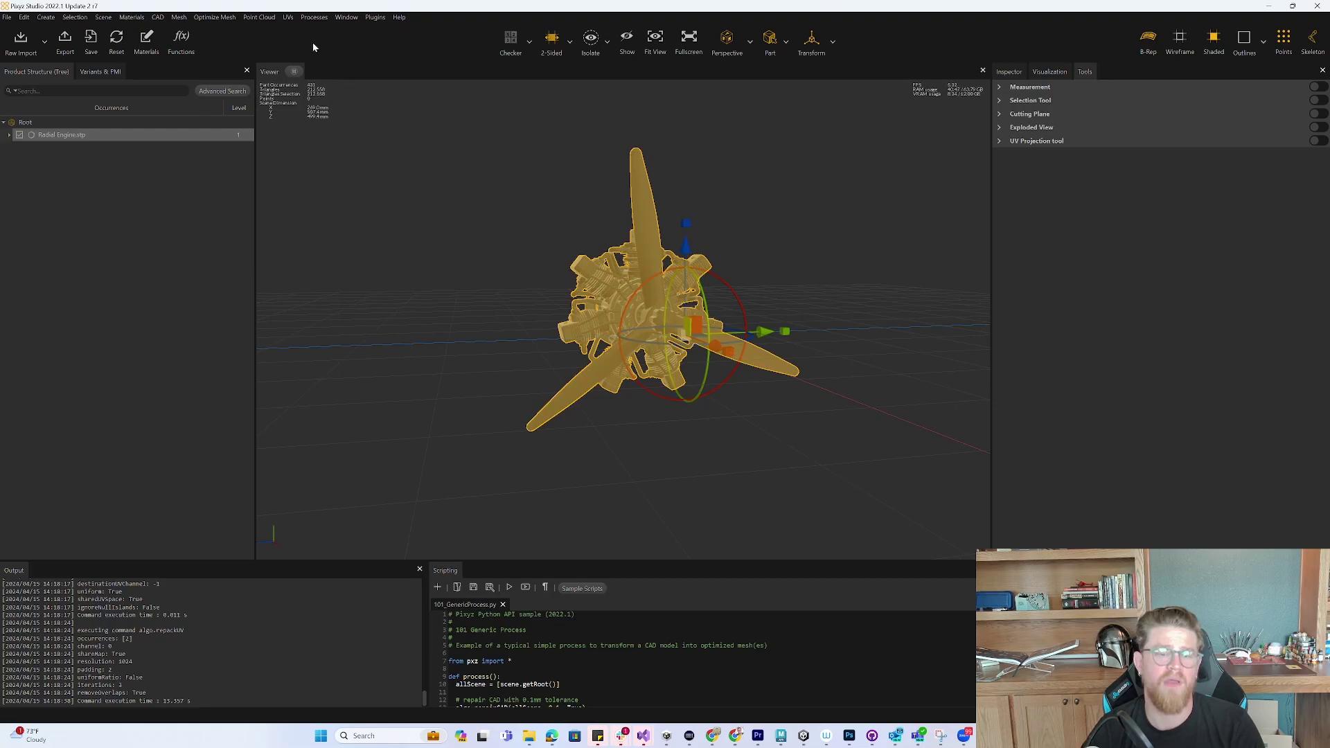
- Review the settings for generating UVs by bounding-box projection, including the advanced options, and close the dialog without executing it
left_click(287, 16)
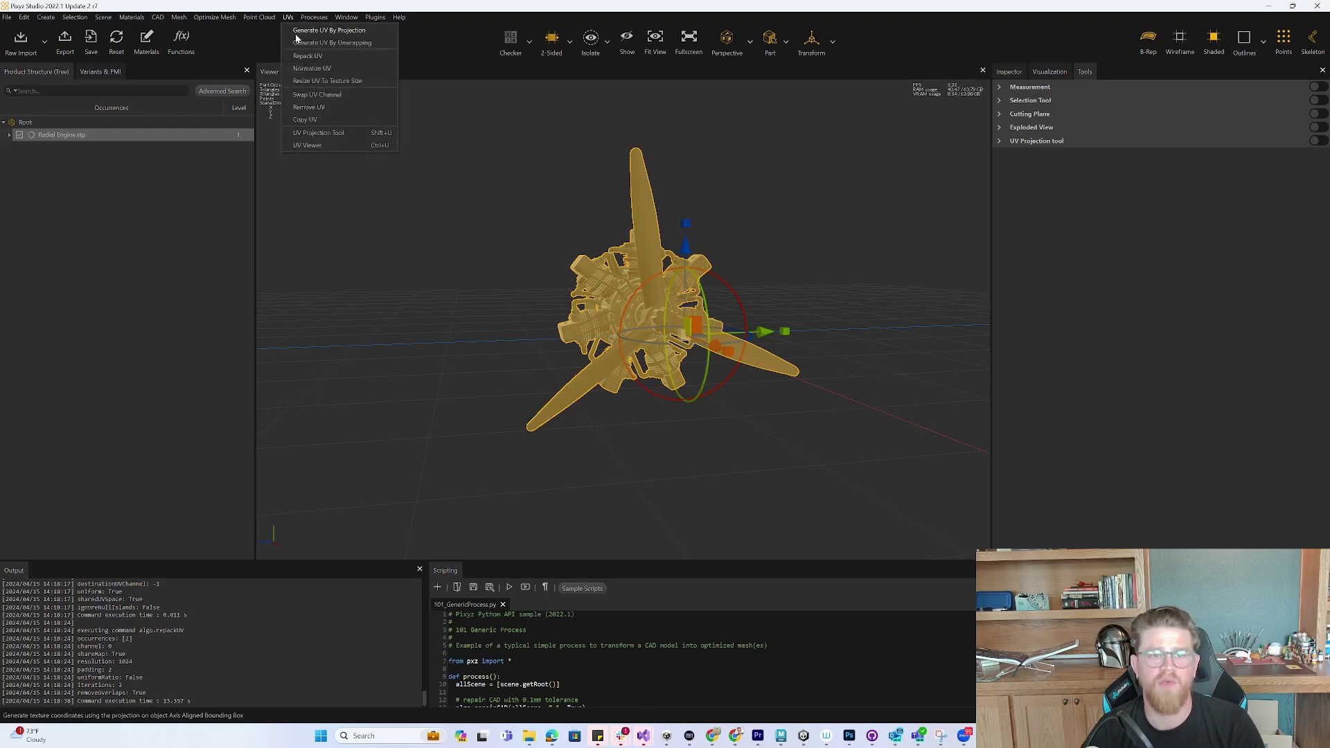
left_click(356, 31)
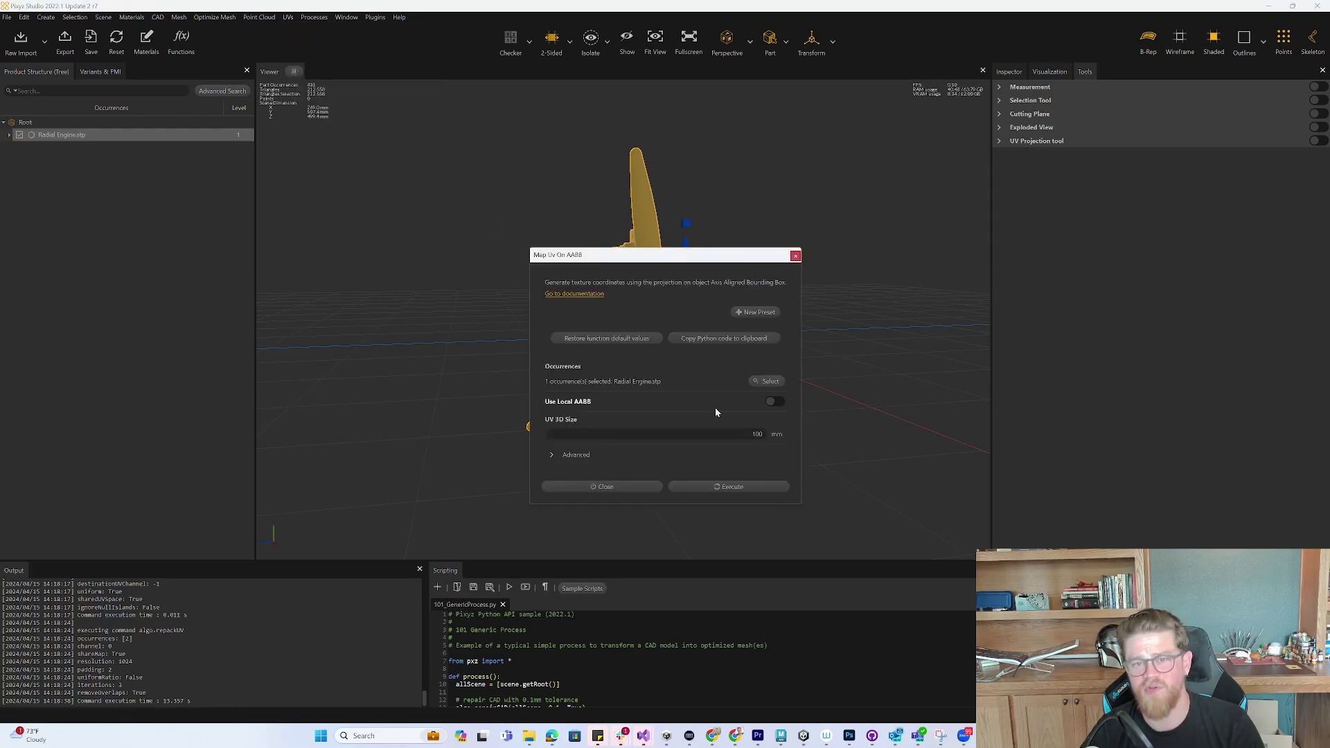
left_click_drag(740, 261, 469, 137)
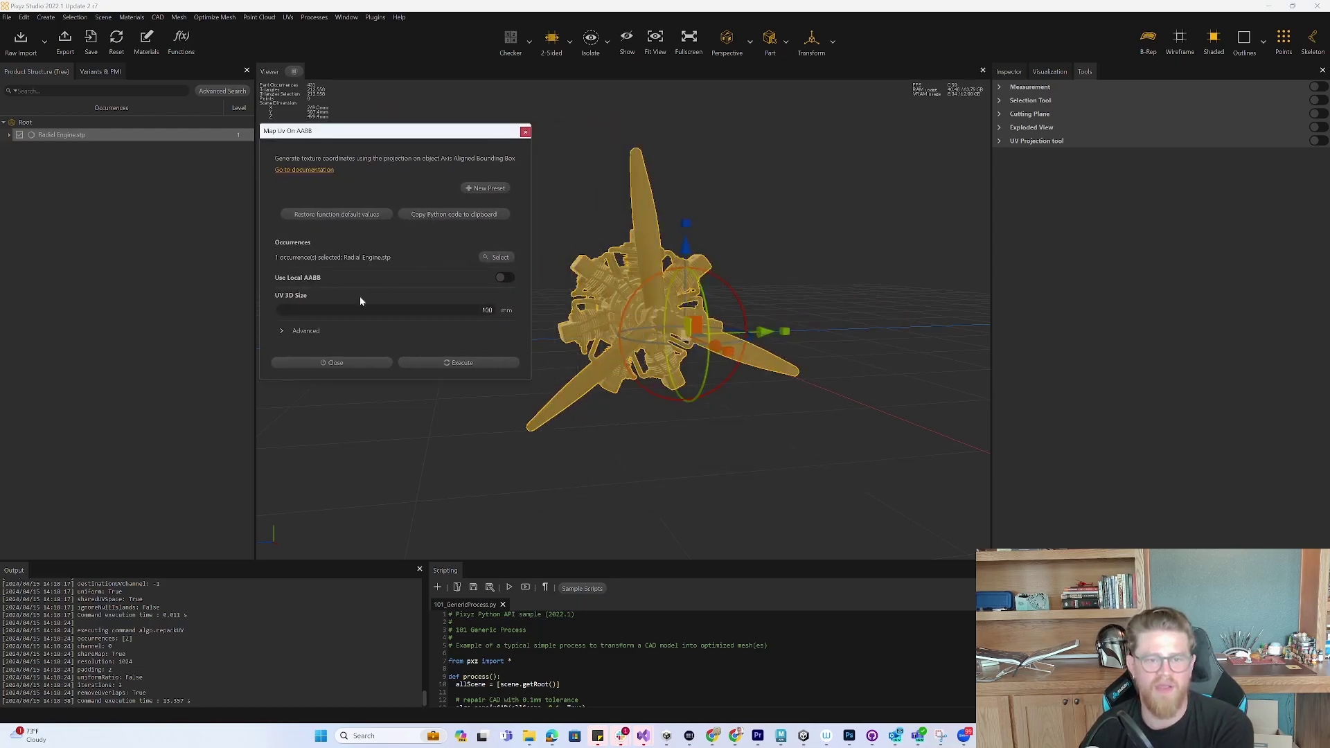
left_click(281, 331)
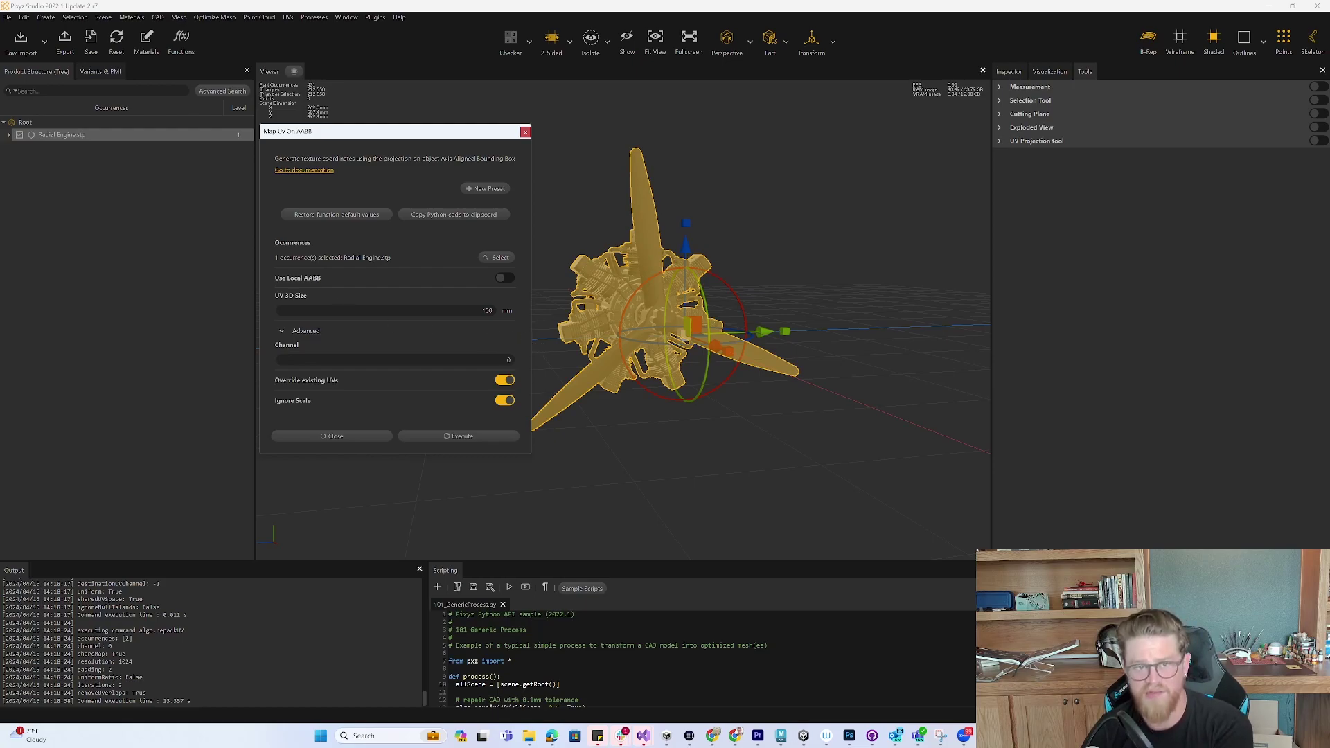
left_click(340, 436)
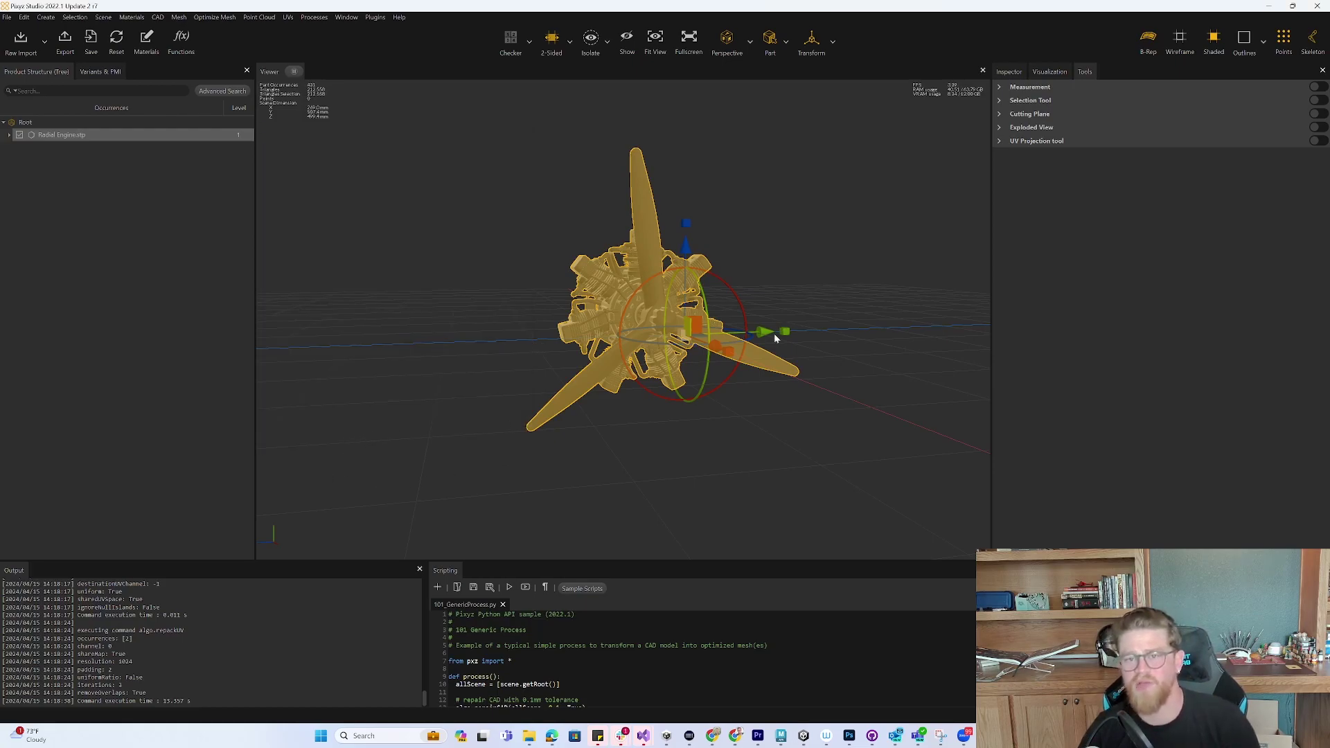
left_click_drag(849, 294, 651, 251)
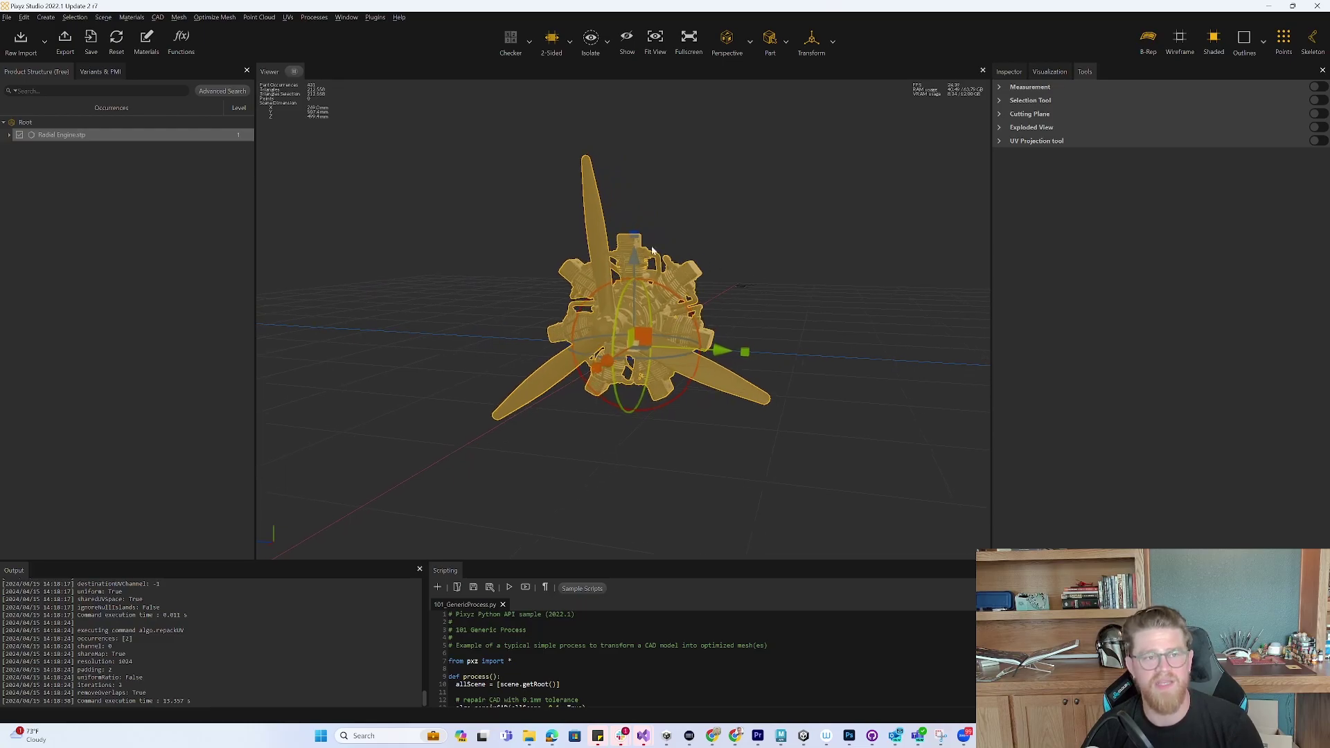
left_click(8, 18)
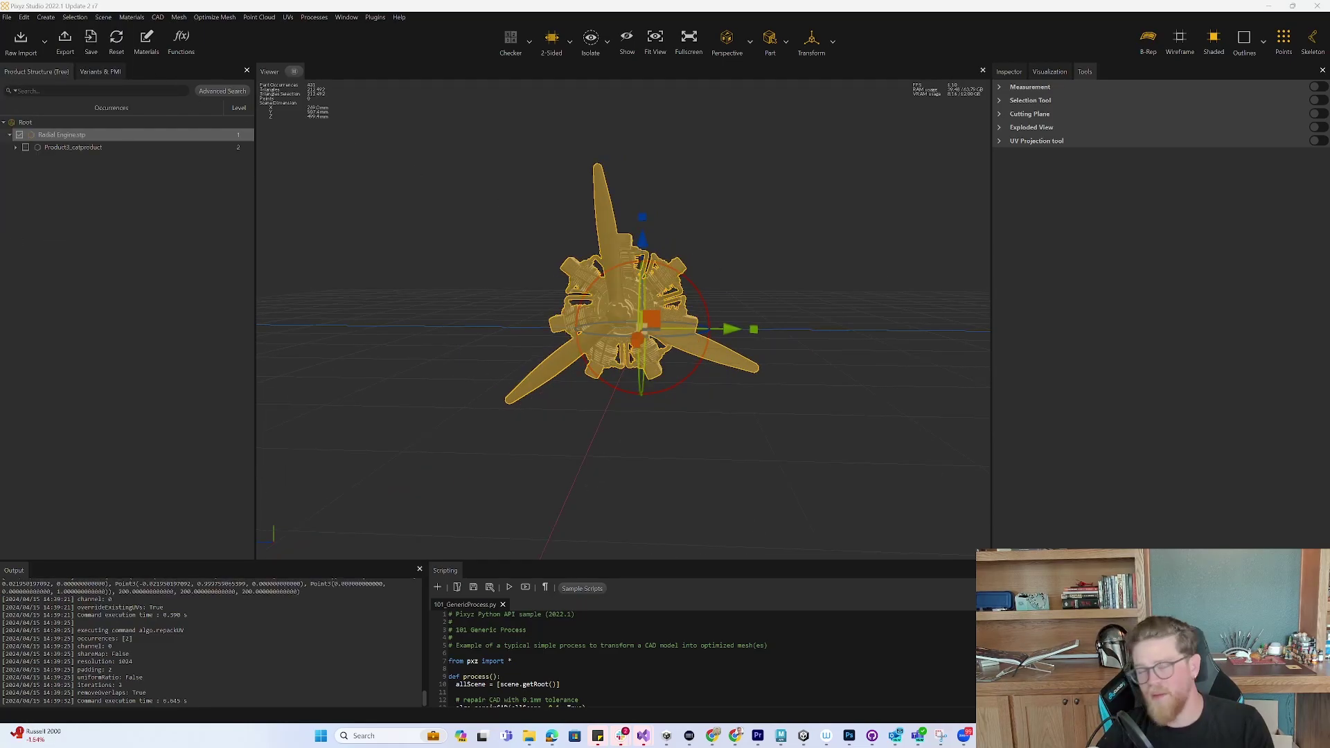
- Repack the engine's UVs on channel 0 with Share Map off, resolution 1024, padding 2 and Remove Overlaps on
left_click(287, 17)
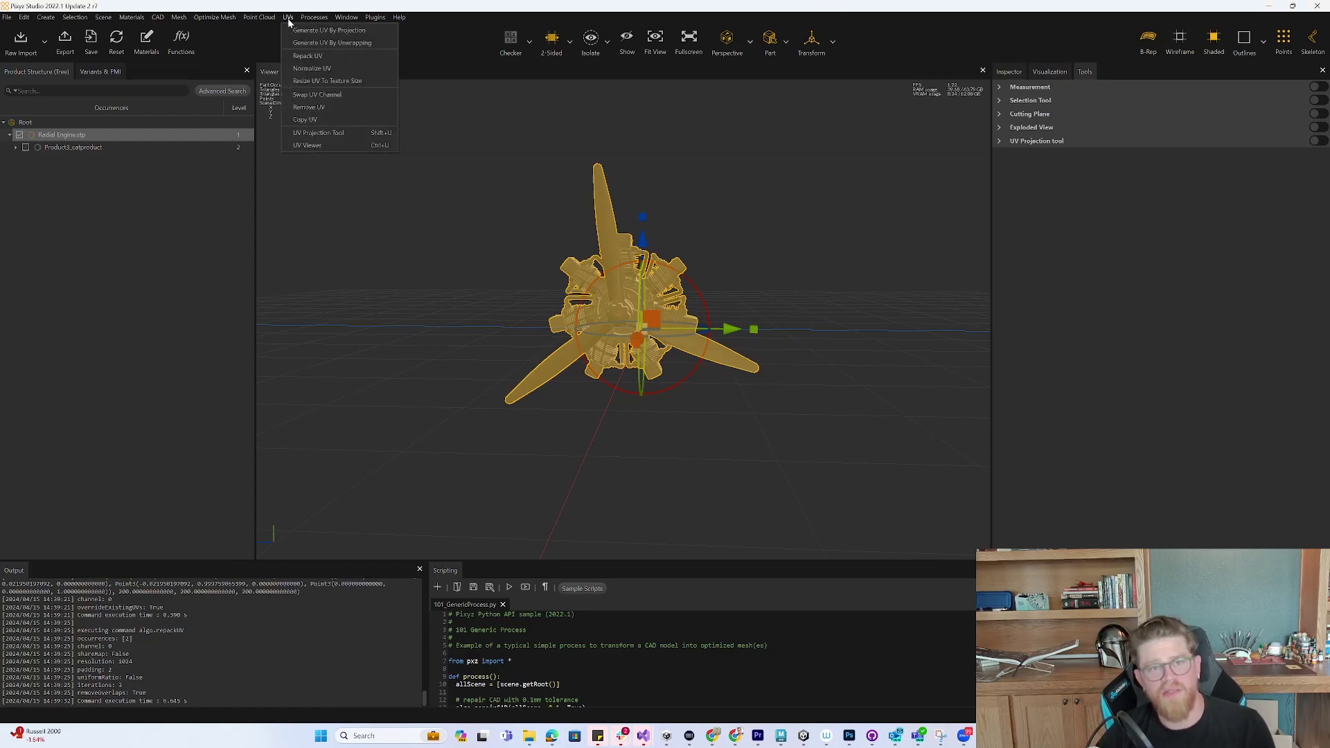
left_click(307, 56)
left_click(775, 382)
left_click(775, 381)
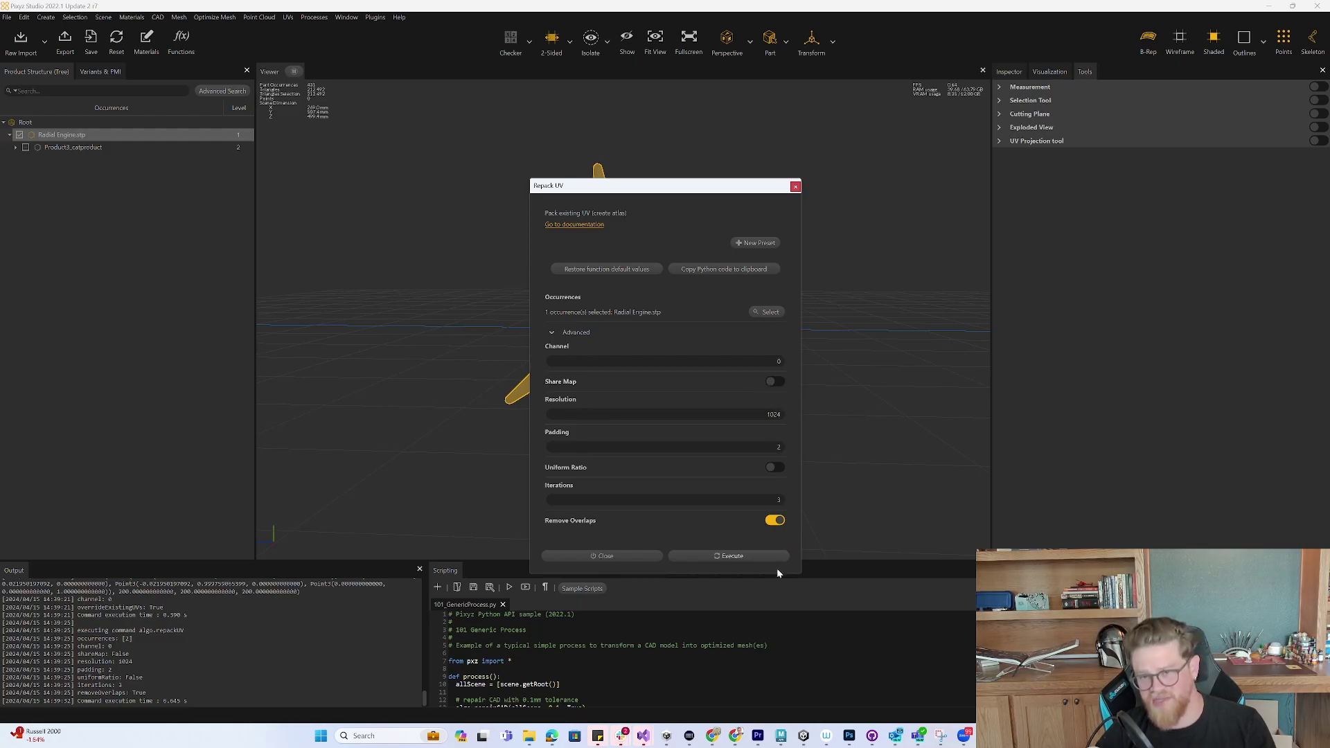
left_click(754, 558)
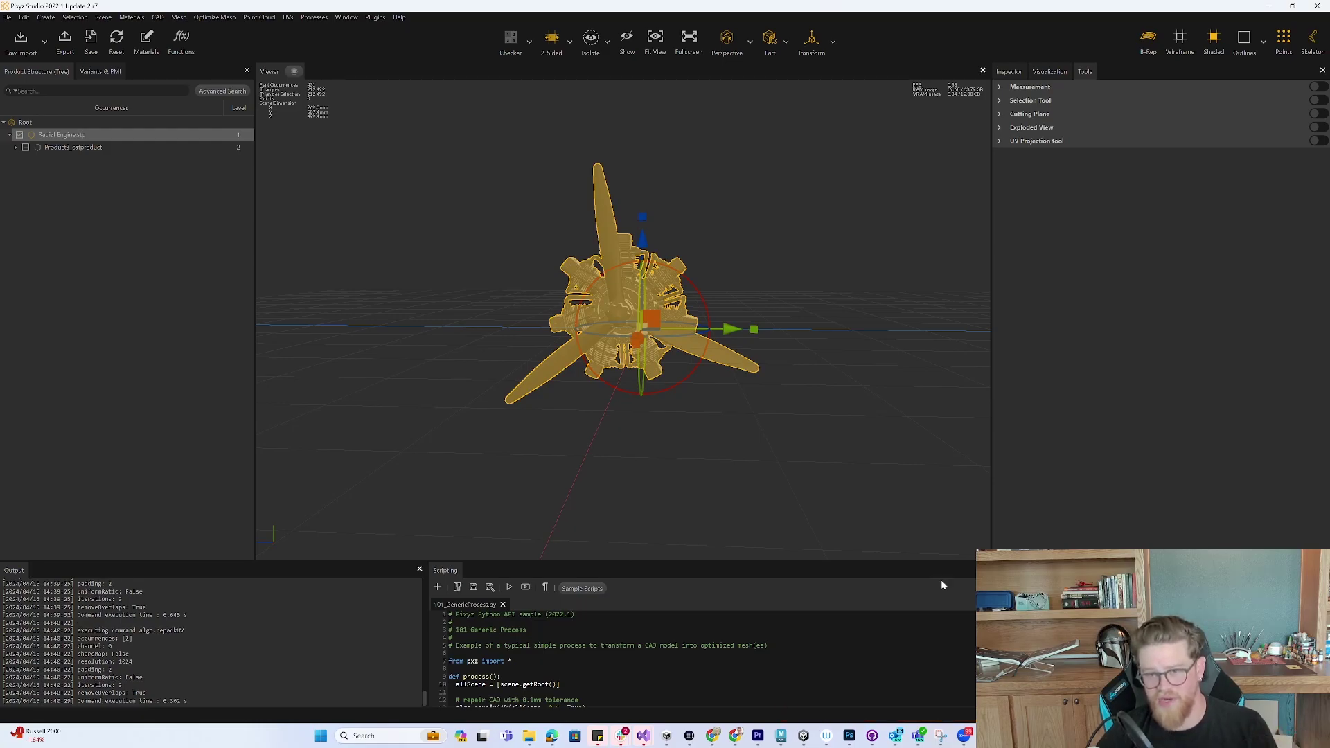
- Examine the whole engine's UV layout without a shared map in the UV Viewer, and close the viewer
left_click(288, 18)
left_click(342, 147)
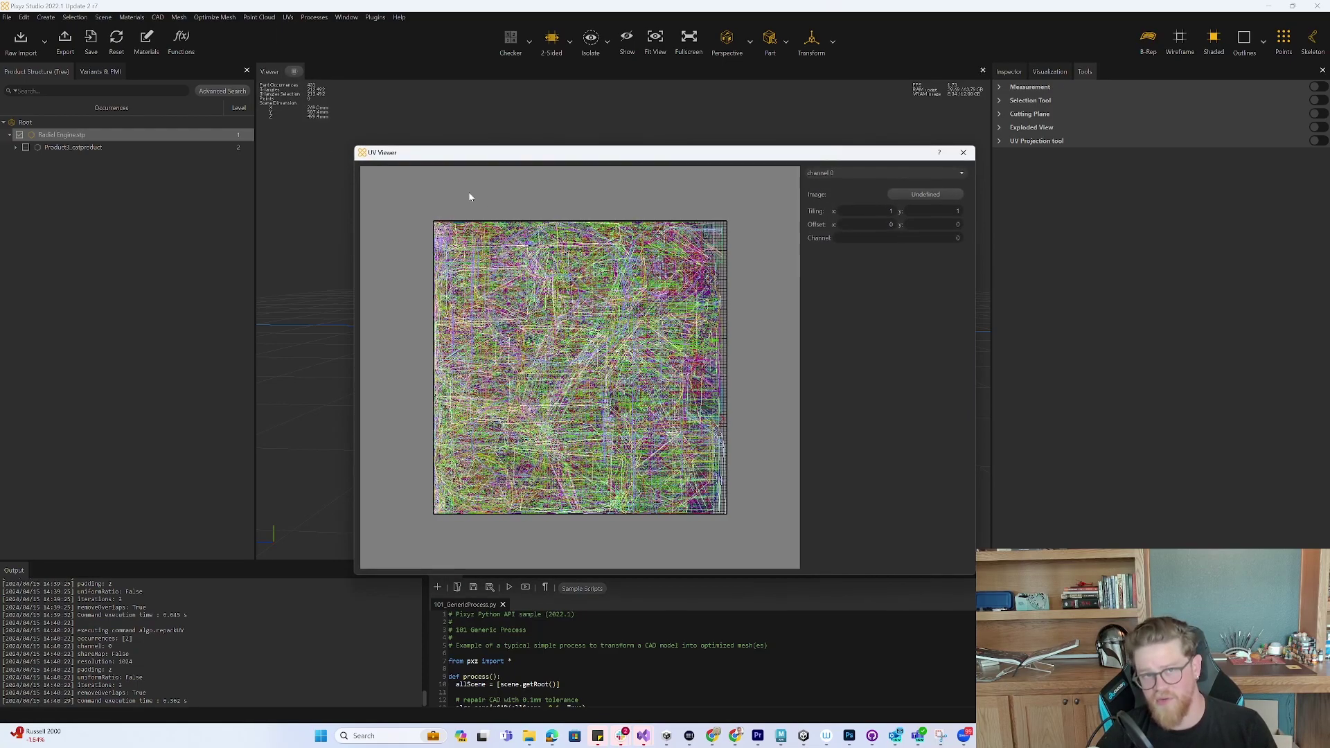
left_click(964, 151)
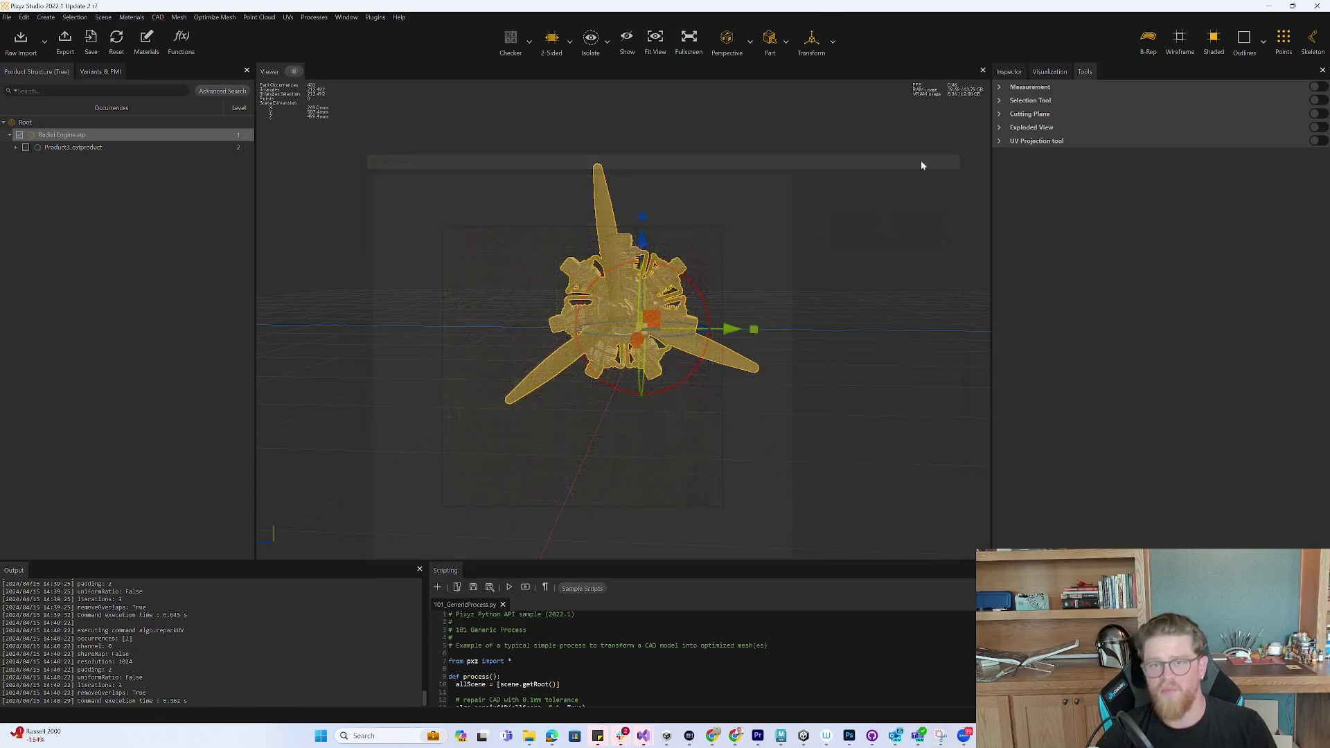
- Select only the round central housing of the engine, inspect its individual UV layout in the UV Viewer, and close the viewer
left_click(718, 260)
left_click_drag(718, 260, 683, 327)
scroll(700, 360, "down", 5)
scroll(679, 347, "up", 5)
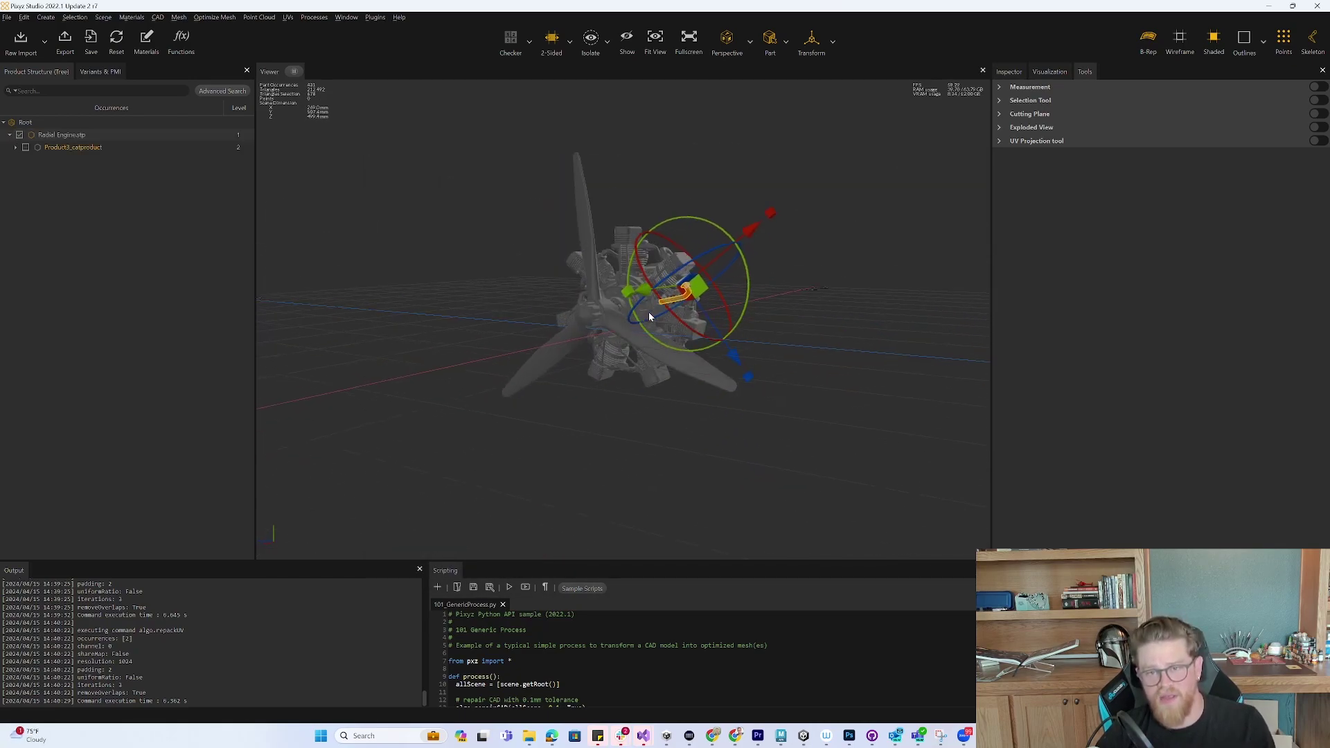
left_click(679, 296)
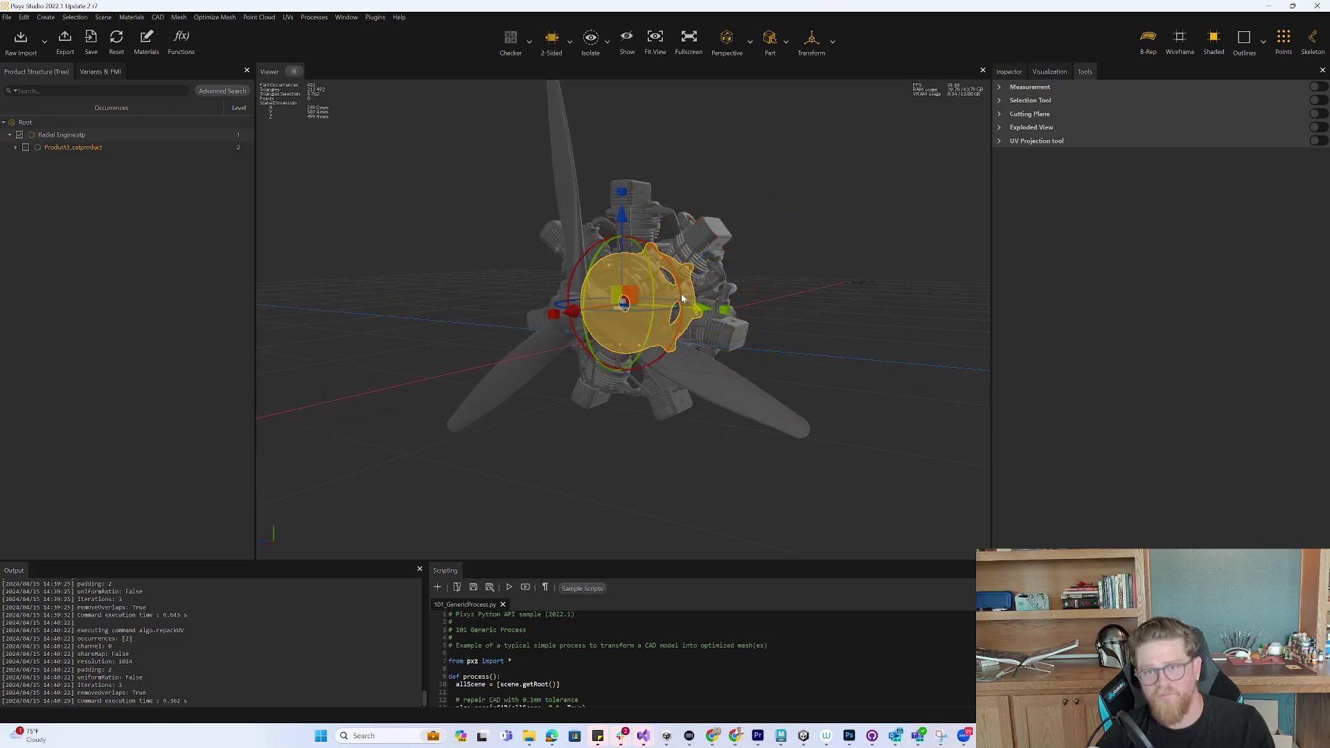
mouse_move(761, 305)
left_mouse_down()
mouse_move(732, 311)
mouse_move(745, 320)
left_mouse_up()
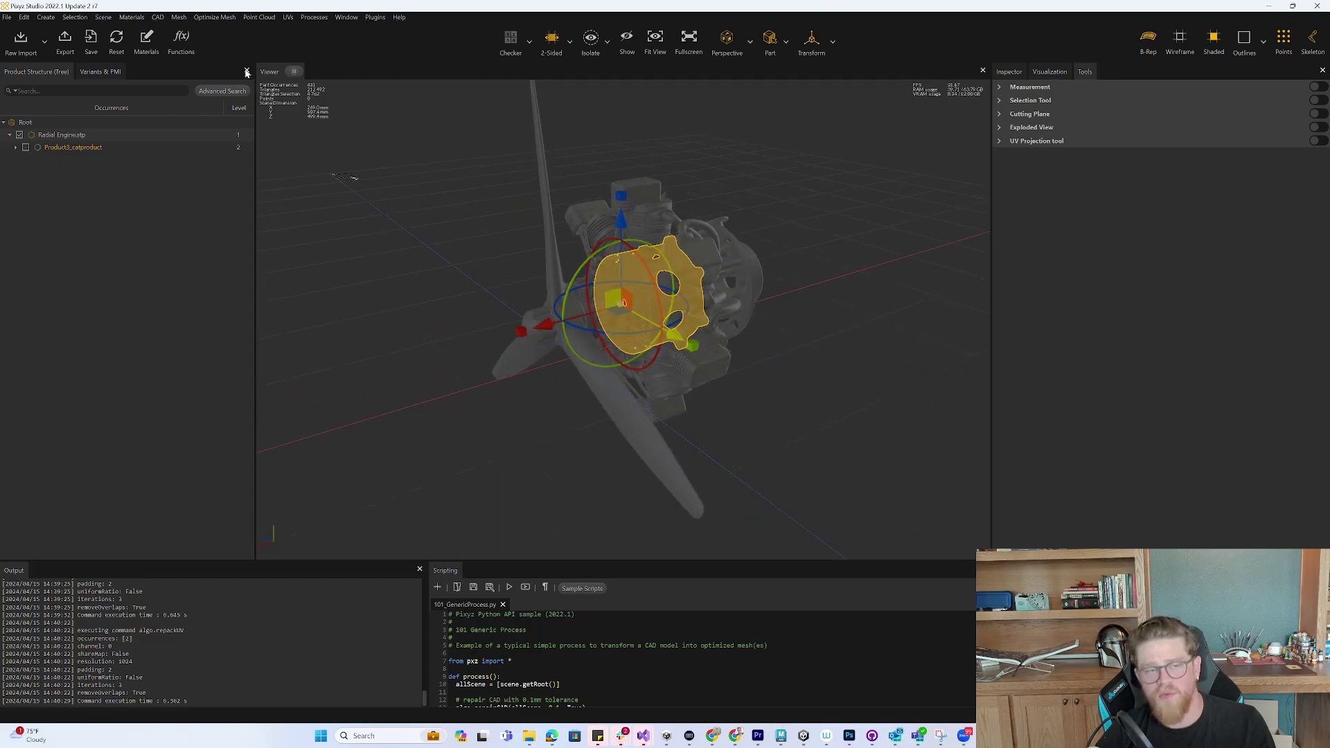
left_click(288, 17)
left_click(320, 145)
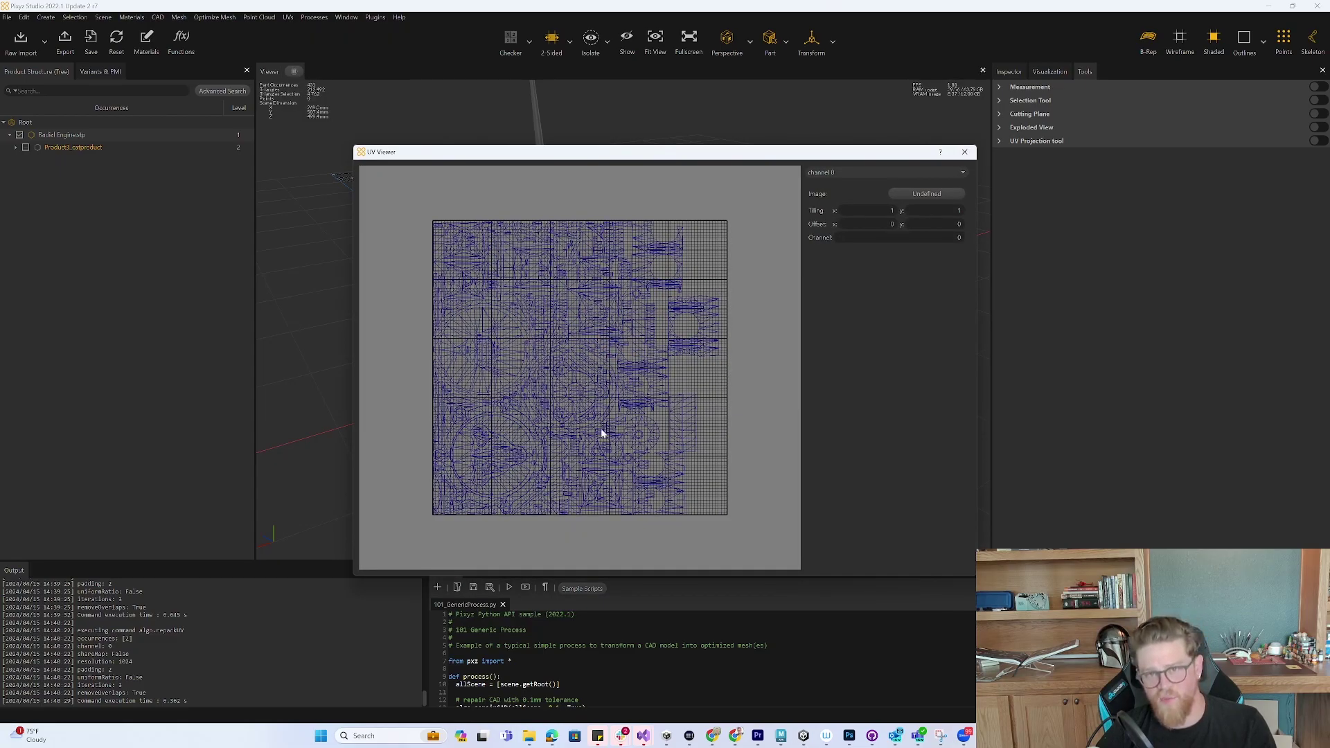
left_click(965, 152)
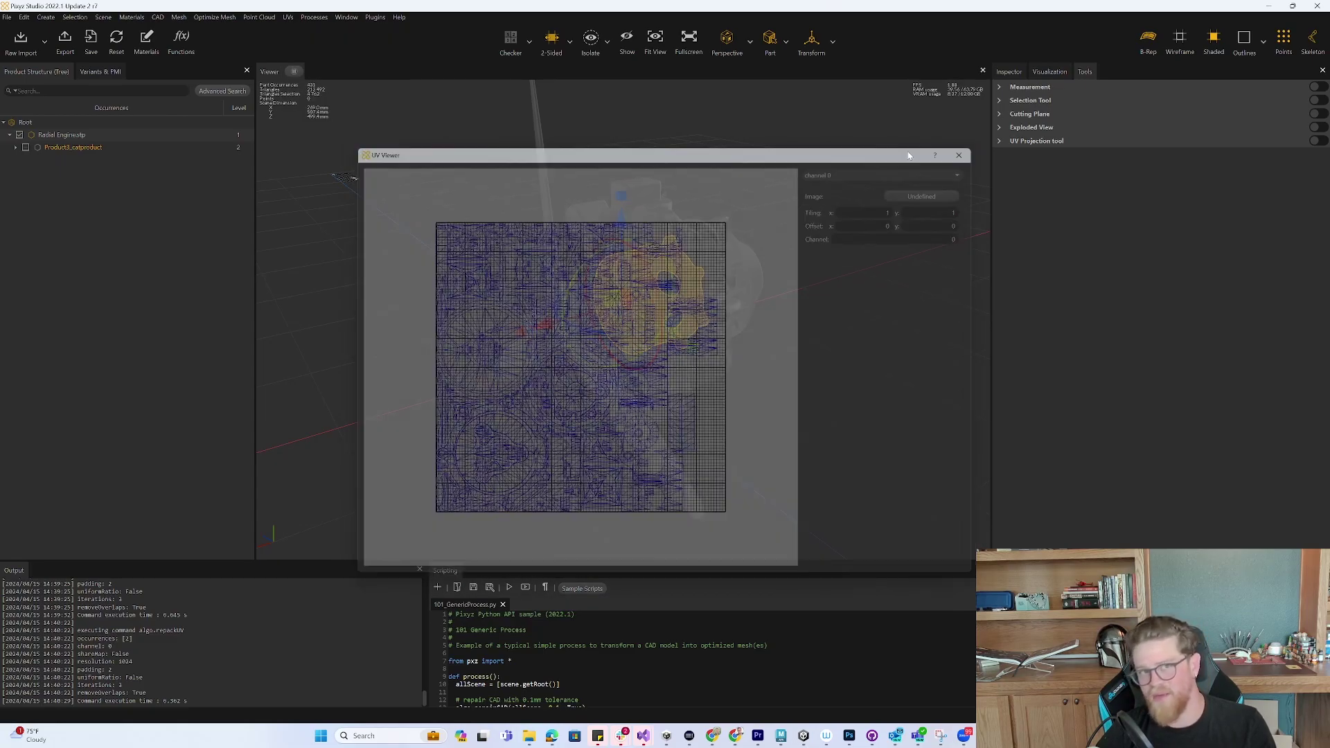
- Expand the Product3 assembly in the product structure, highlight a range of its first parts, and clear the selection
left_click(14, 148)
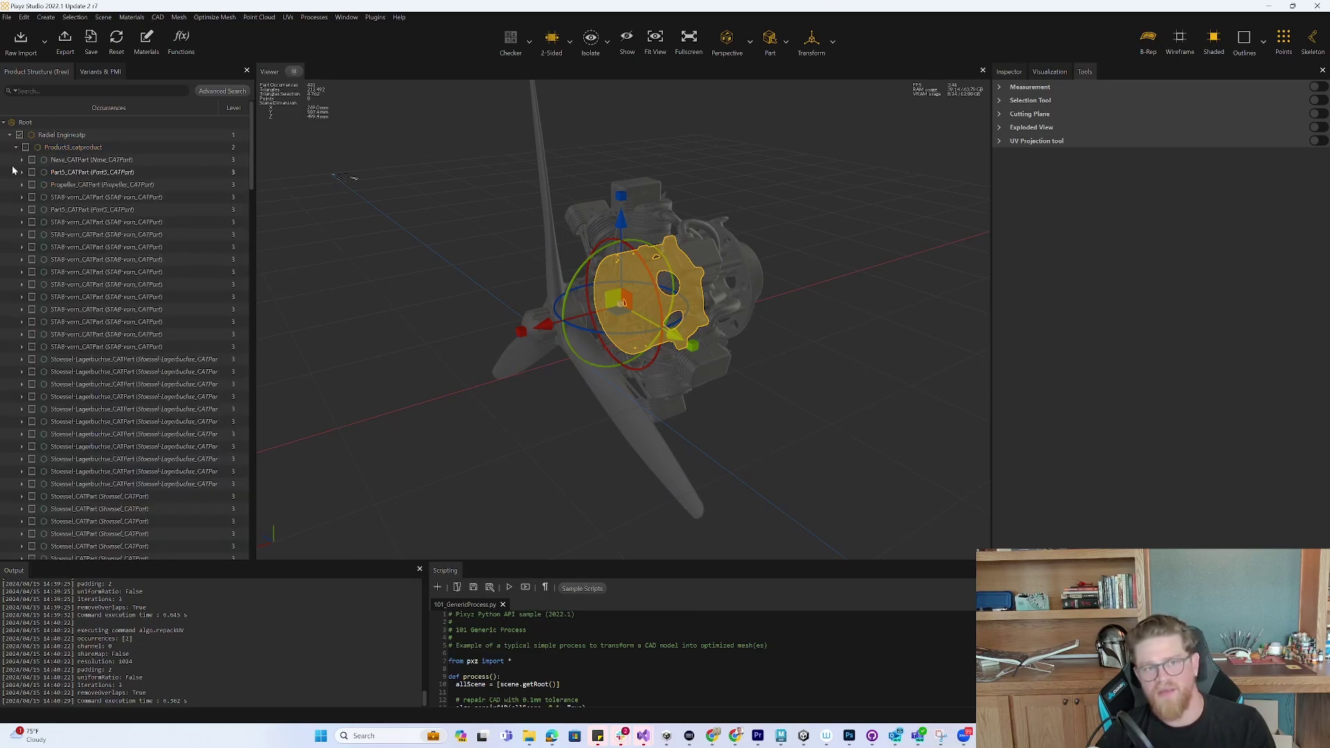
left_click(142, 160)
left_click(104, 271, "shift")
left_click_drag(686, 295, 766, 277)
left_click(808, 285)
left_click_drag(863, 305, 776, 291)
- Review the advanced Repack UV options with the Root node as the target
left_click(287, 17)
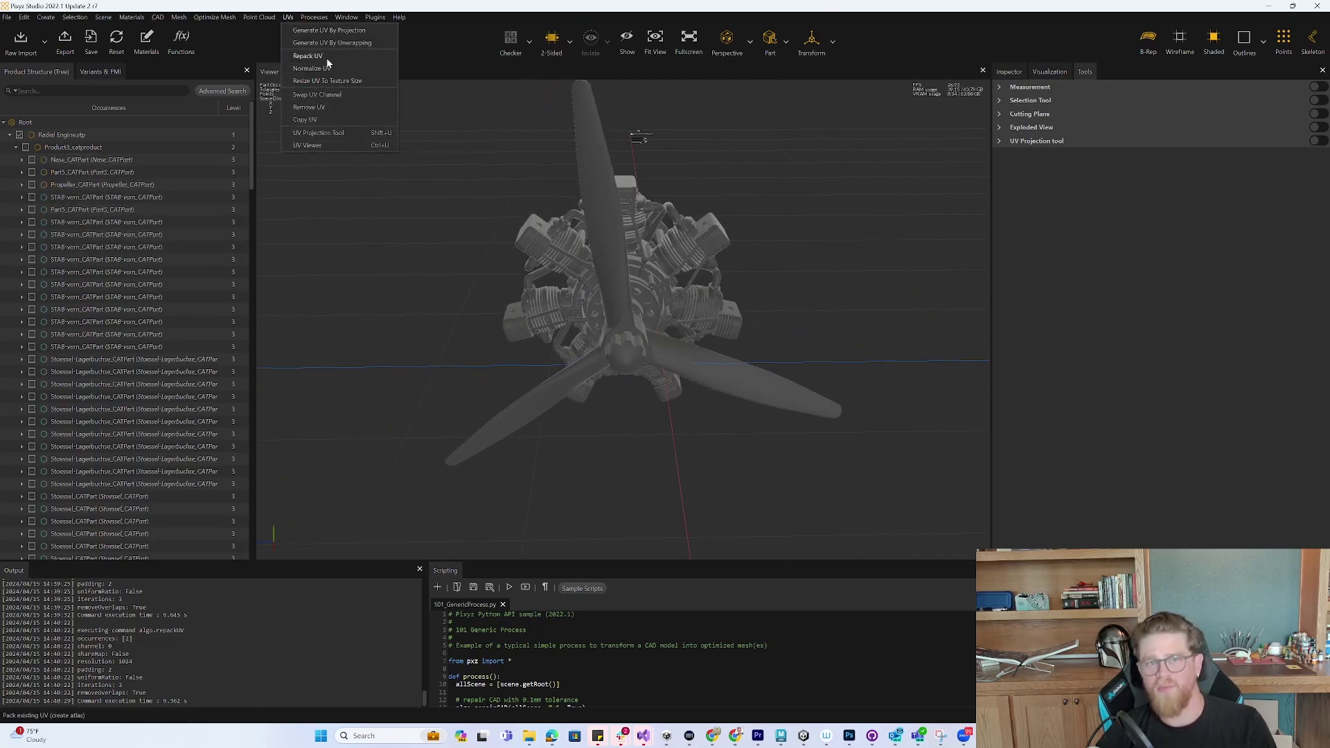
left_click(327, 56)
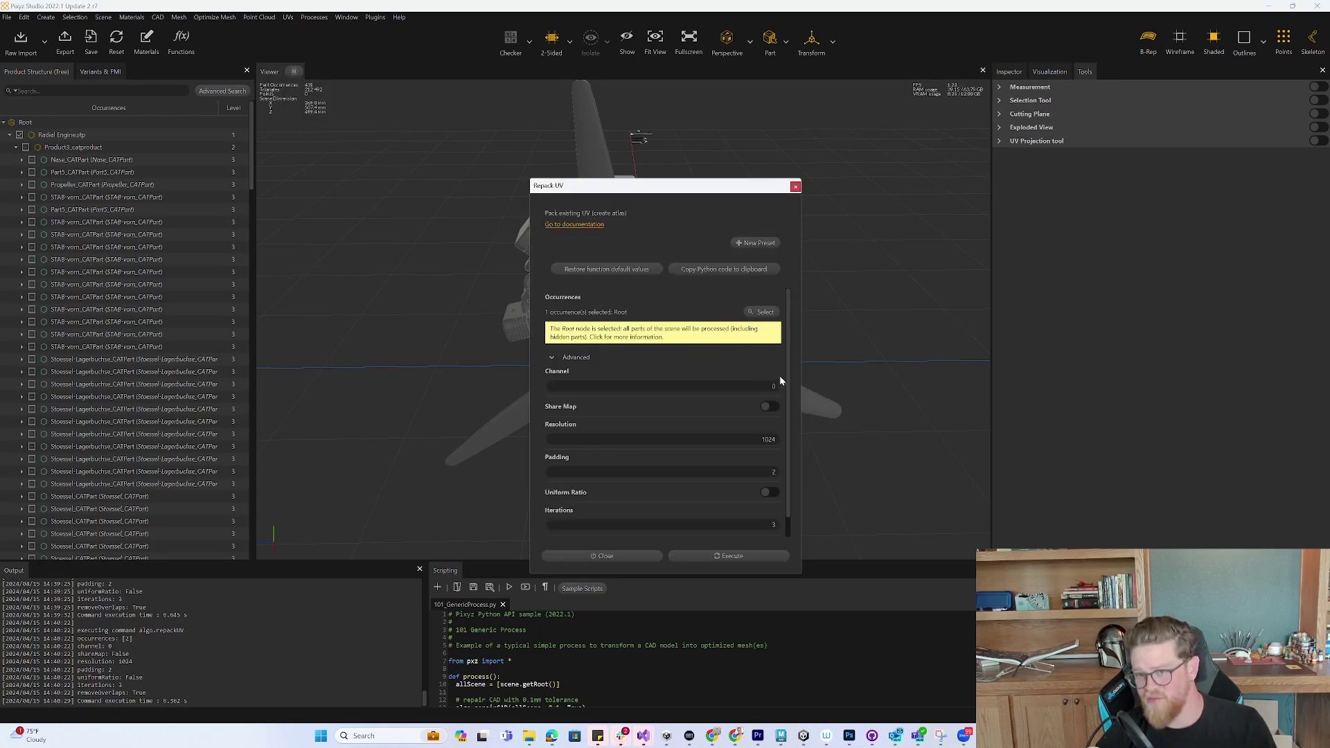
scroll(779, 375, "down", 1)
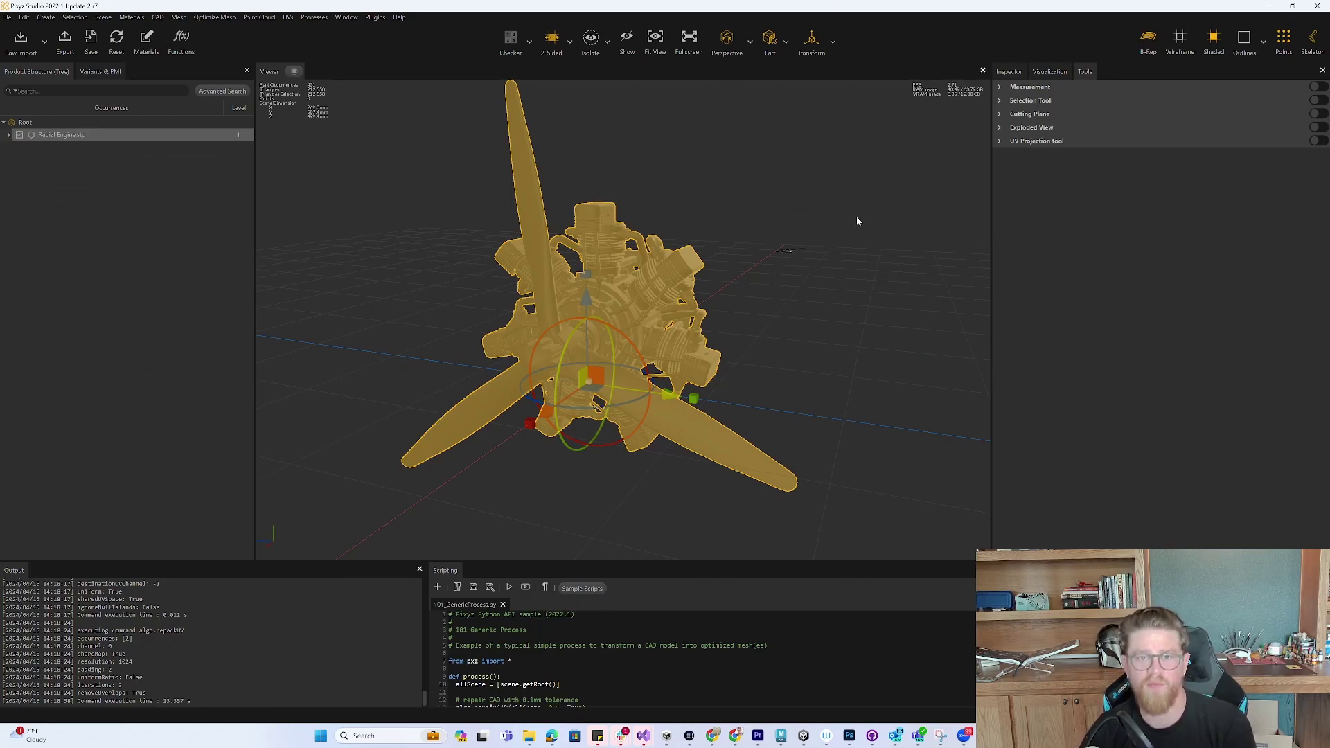
- Deselect the engine, display the UV checker texture on it, and examine the mapping across the propeller and cylinders
left_click(745, 194)
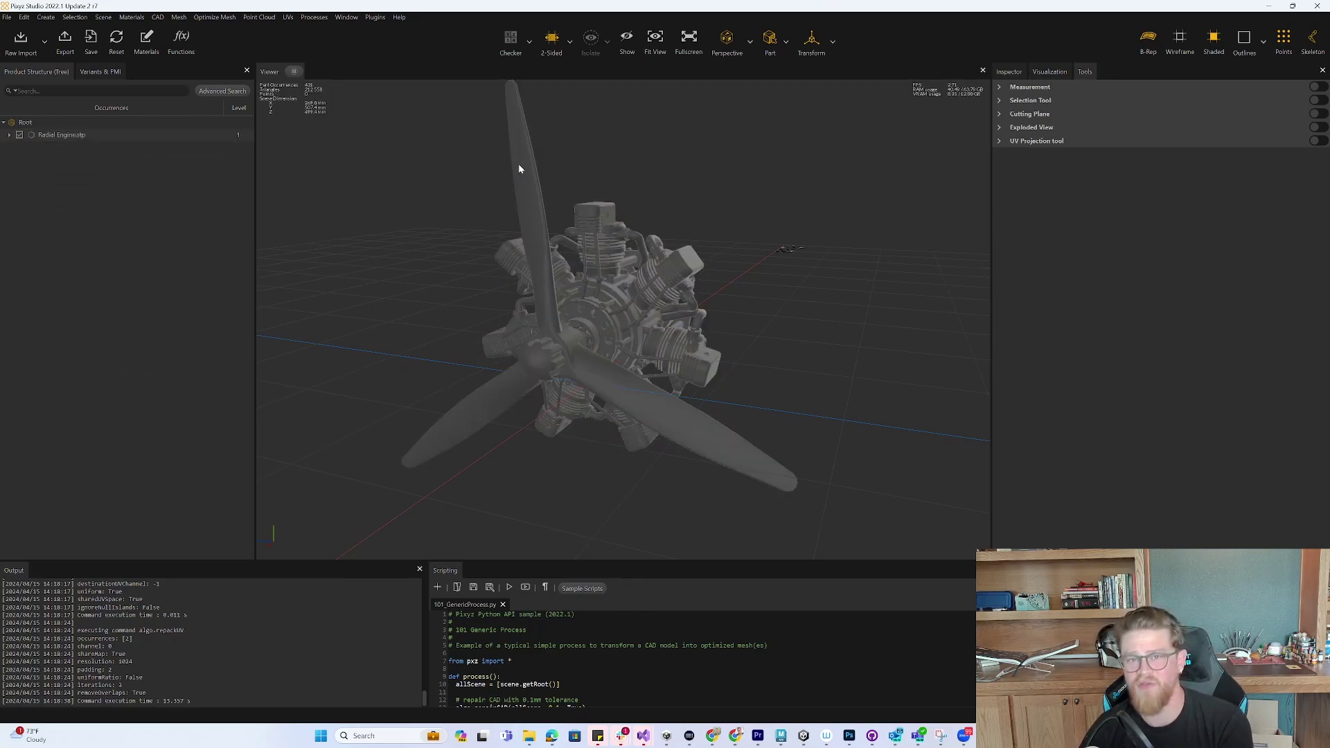
left_click(510, 38)
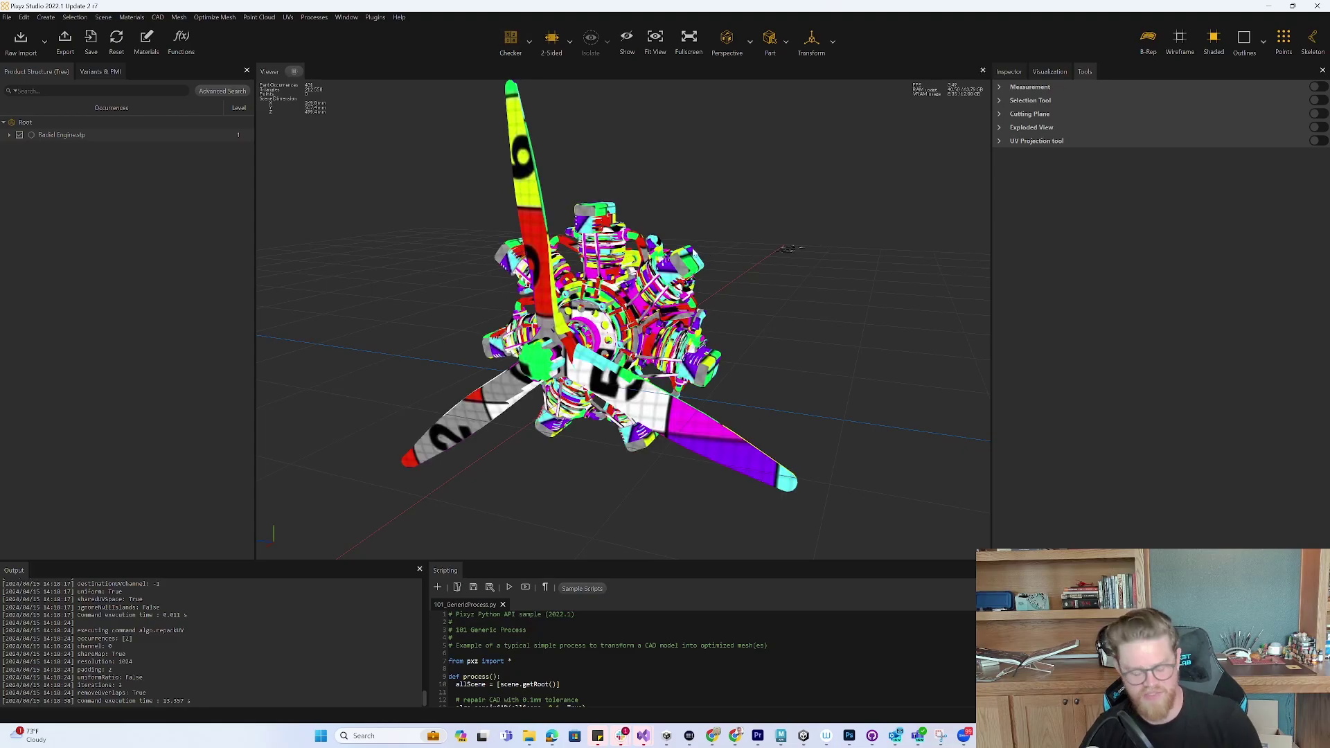
mouse_move(694, 237)
left_mouse_down()
mouse_move(756, 235)
mouse_move(666, 234)
mouse_move(746, 231)
mouse_move(701, 247)
left_mouse_up()
left_click_drag(807, 263, 796, 288)
scroll(811, 301, "down", 5)
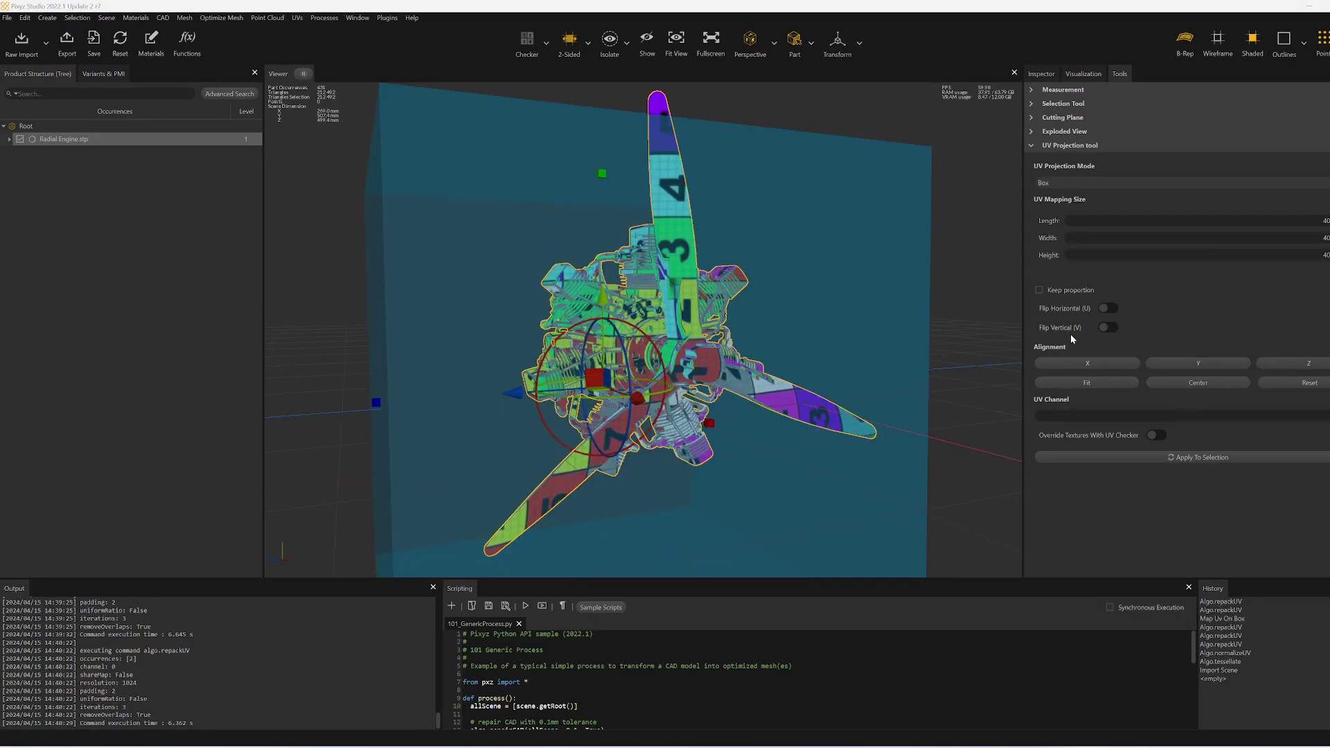
left_click_drag(998, 337, 554, 264)
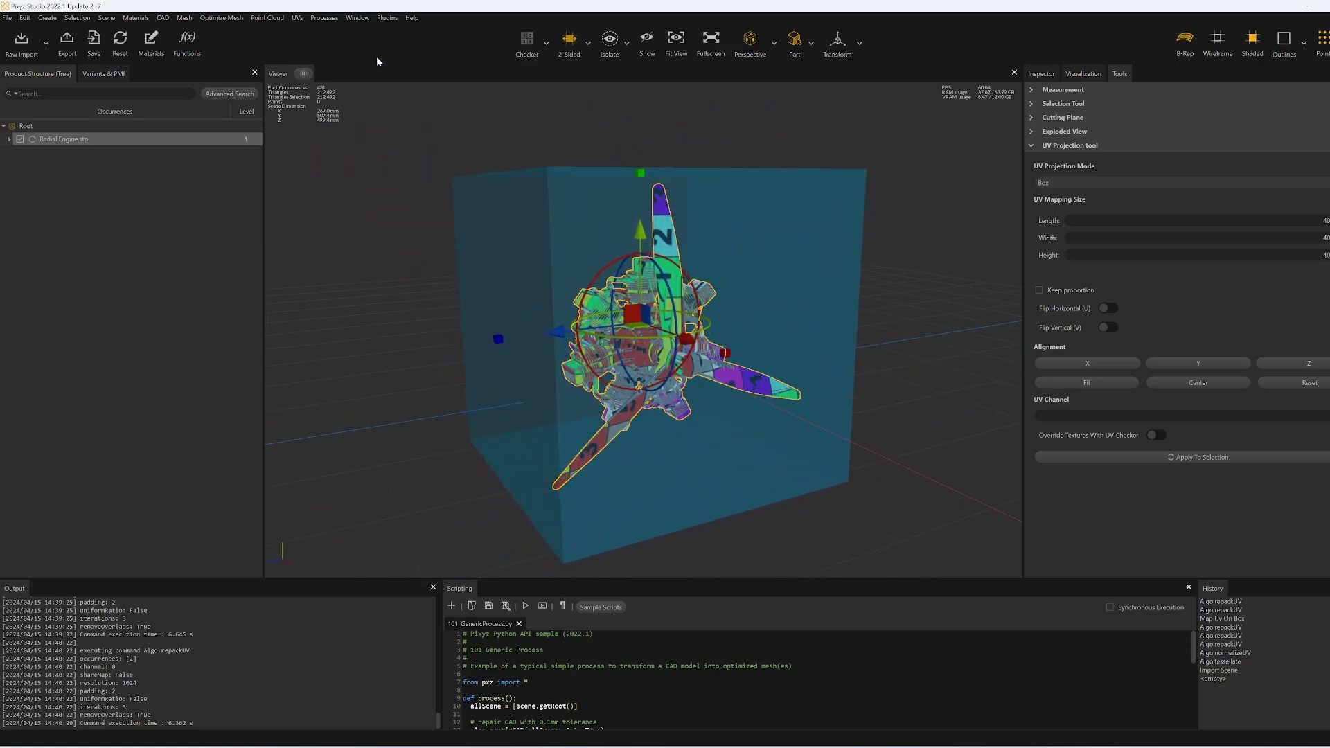
- Inspect the selected engine's current channel 0 layout in the UV Viewer and close the viewer
left_click(297, 18)
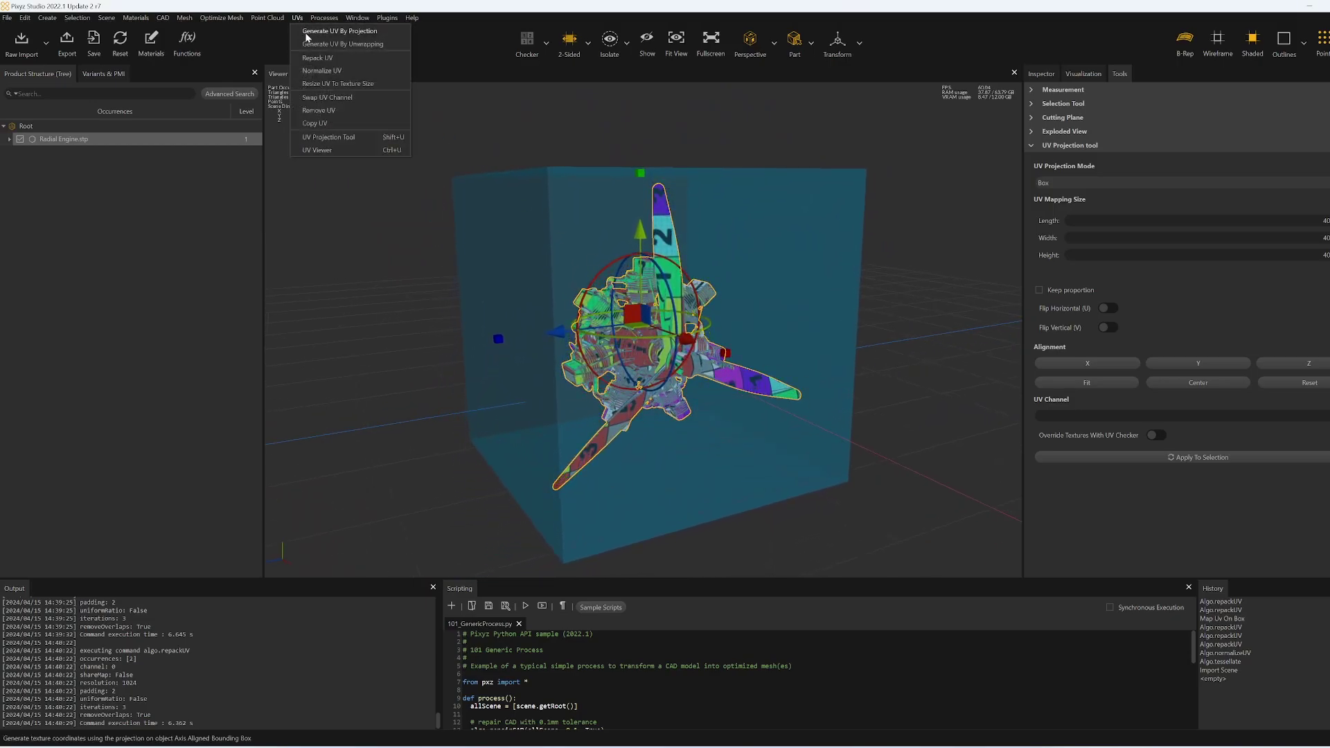
left_click(337, 152)
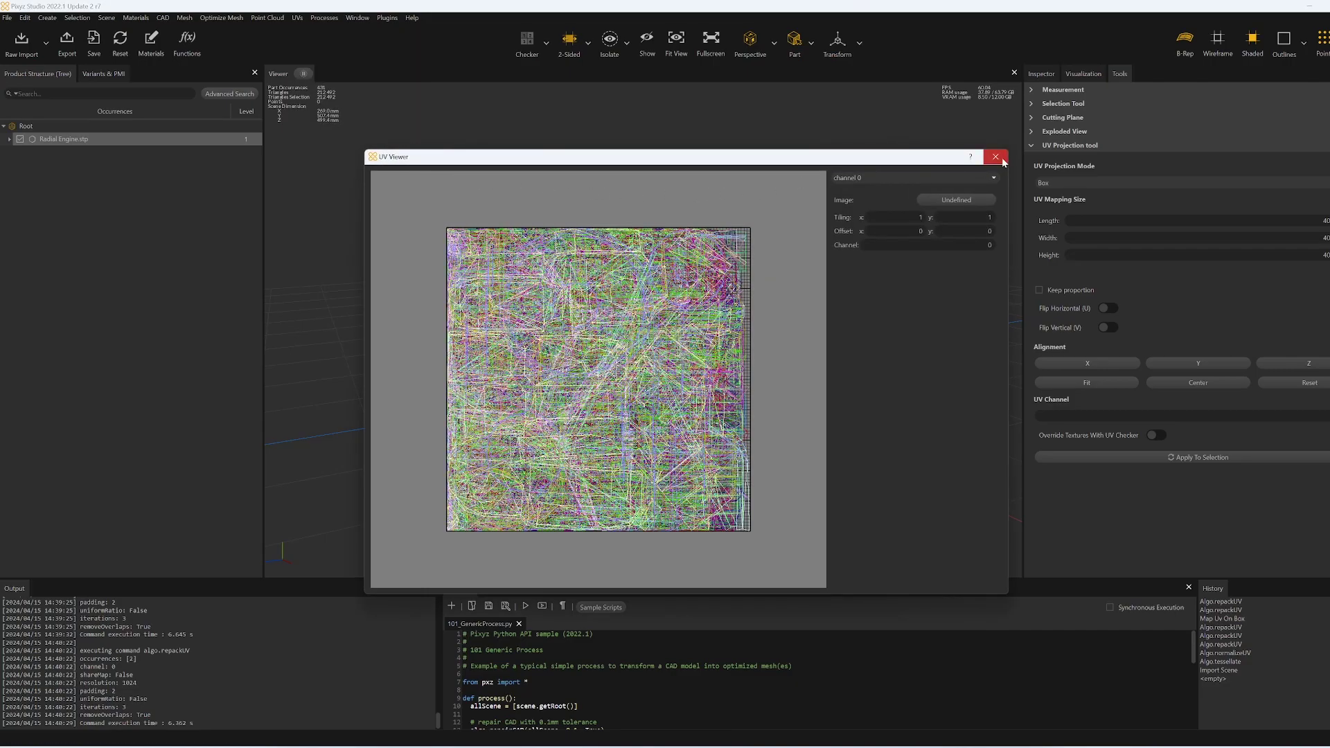
left_click(996, 157)
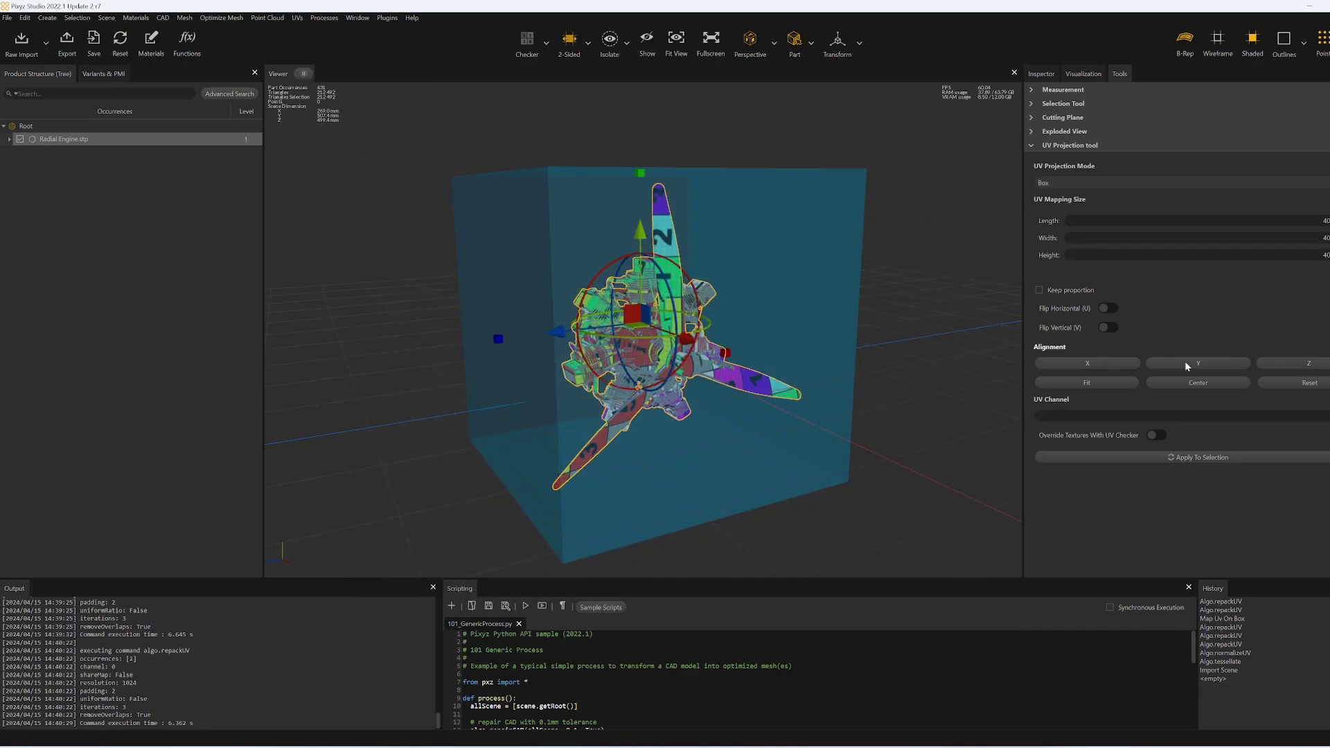
- Apply the box UV projection to the selected engine and repack its channel 0 UVs with Share Map enabled at resolution 1024
left_click(1214, 458)
left_click(298, 17)
left_click(314, 61)
left_click(799, 377)
left_click(791, 558)
- Examine the engine's repacked shared-map UV layout up close in the UV Viewer
left_click(297, 17)
left_click(347, 149)
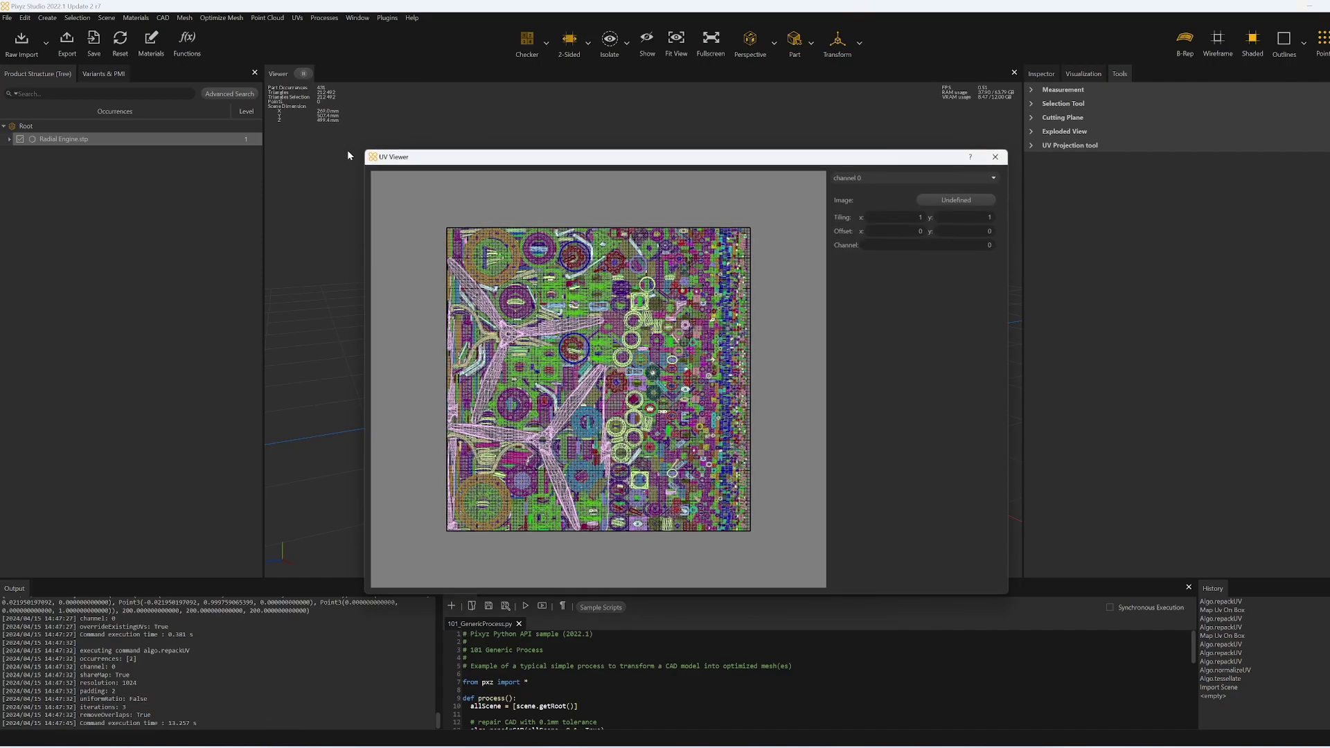
scroll(598, 356, "up", 4)
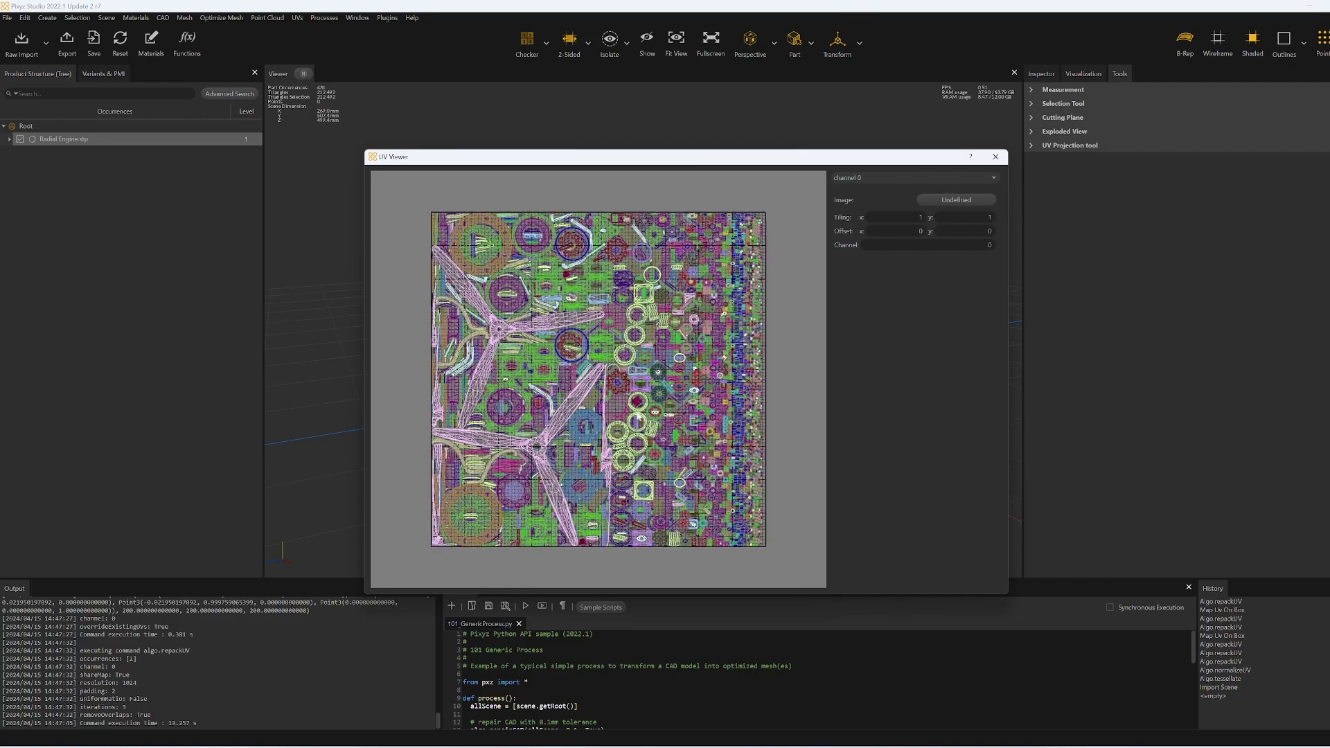
scroll(599, 355, "up", 2)
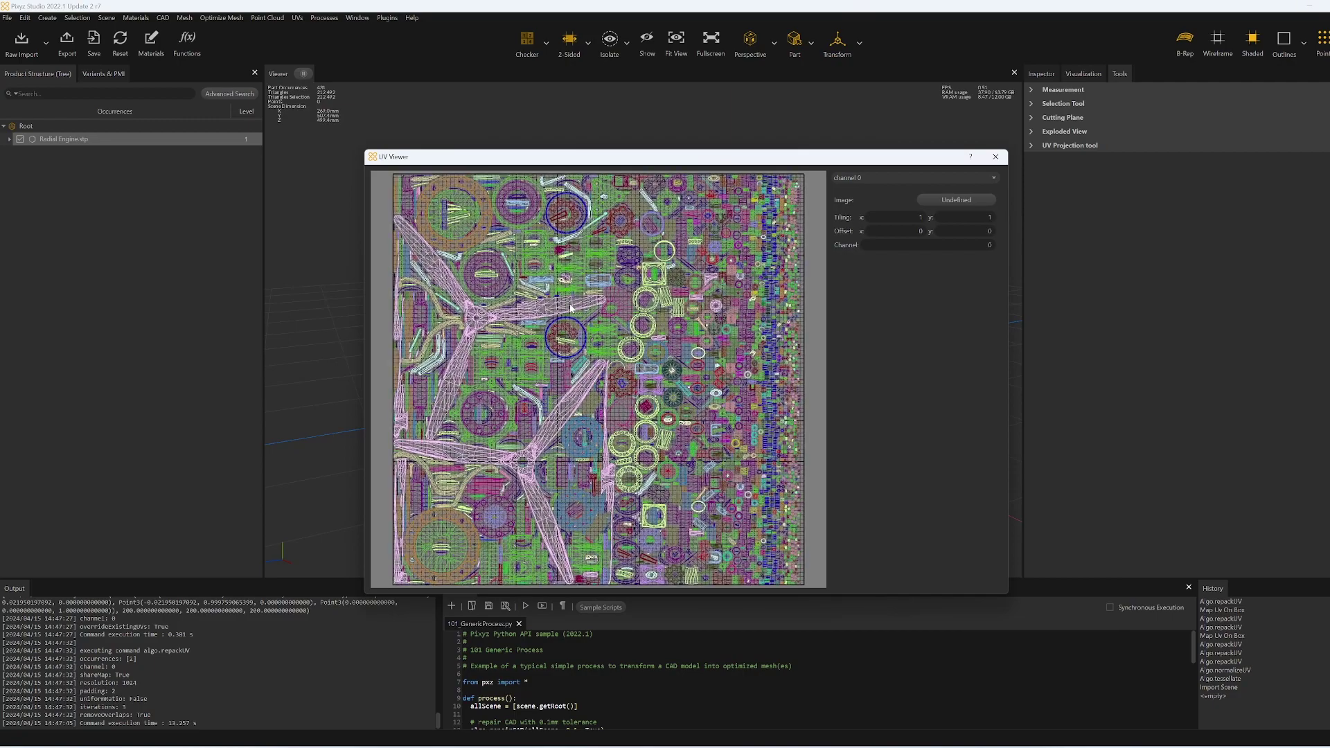